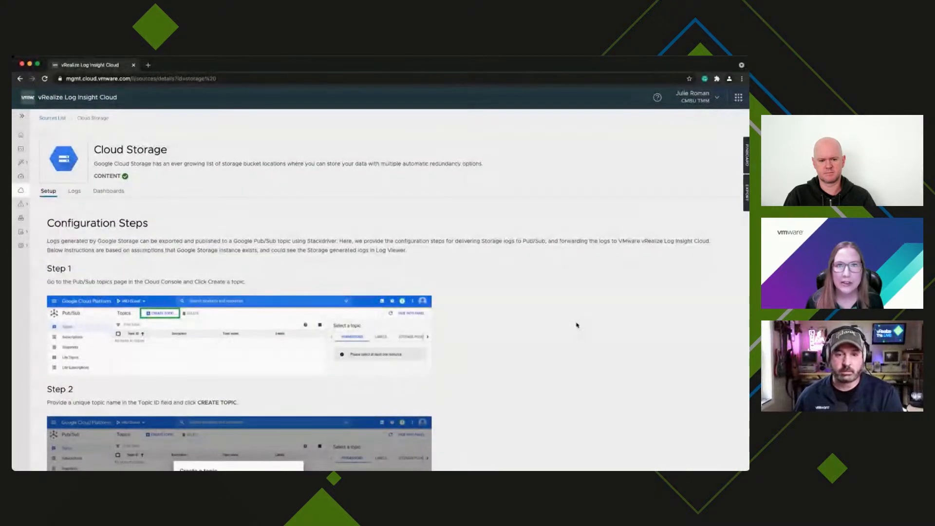
Skim the Cloud Storage setup instructions, then go back to the Log Sources catalogue.
scroll(577, 324, "down", 2)
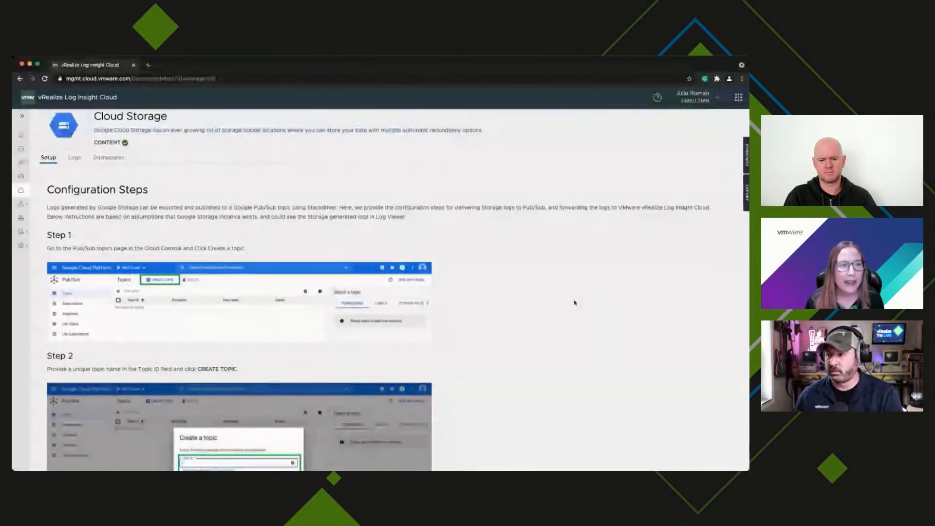
scroll(574, 303, "down", 2)
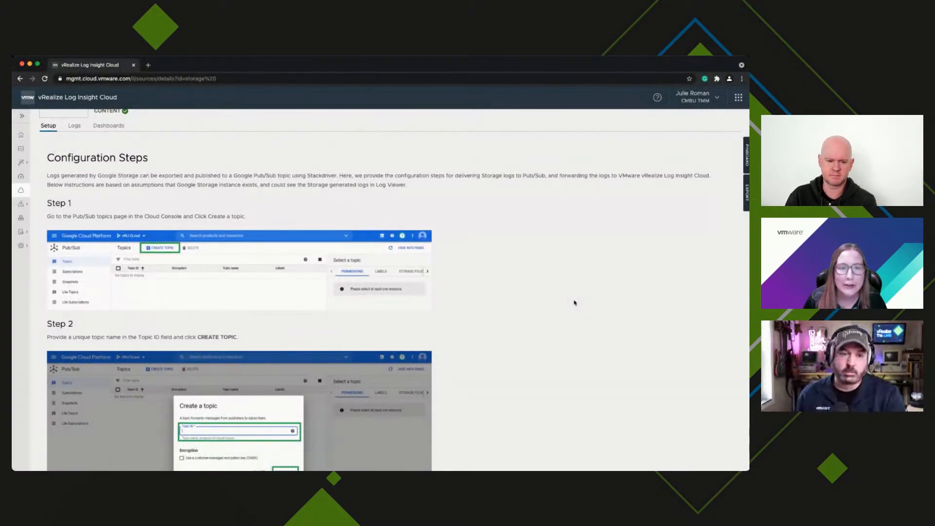
scroll(574, 302, "down", 5)
scroll(574, 302, "down", 10)
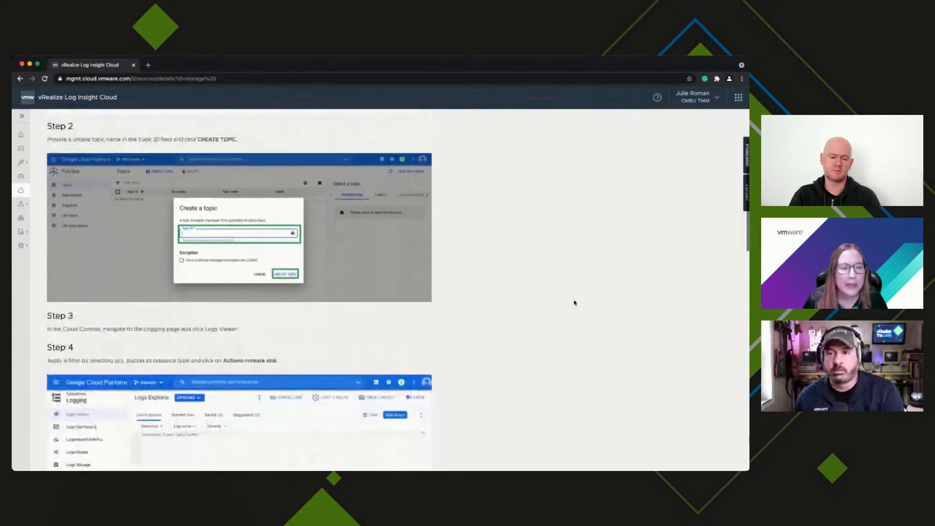
scroll(574, 302, "down", 1)
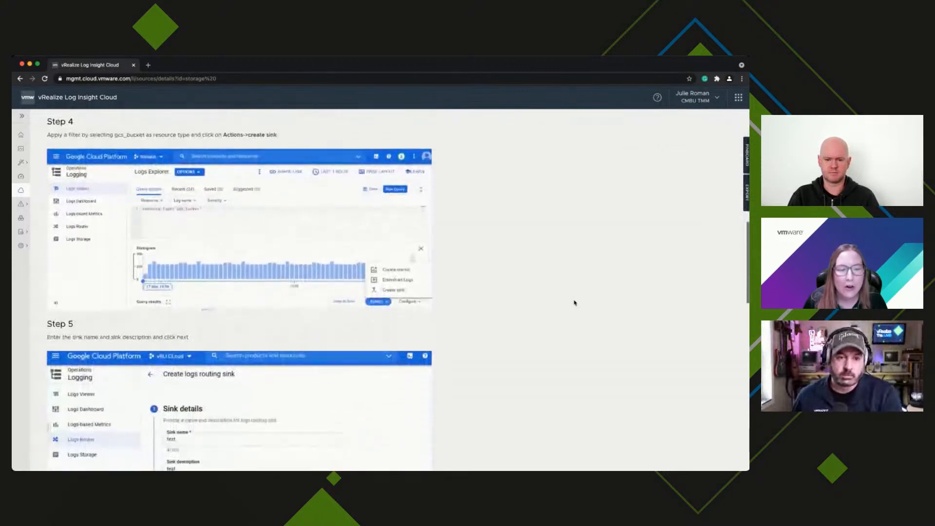
scroll(575, 302, "up", 13)
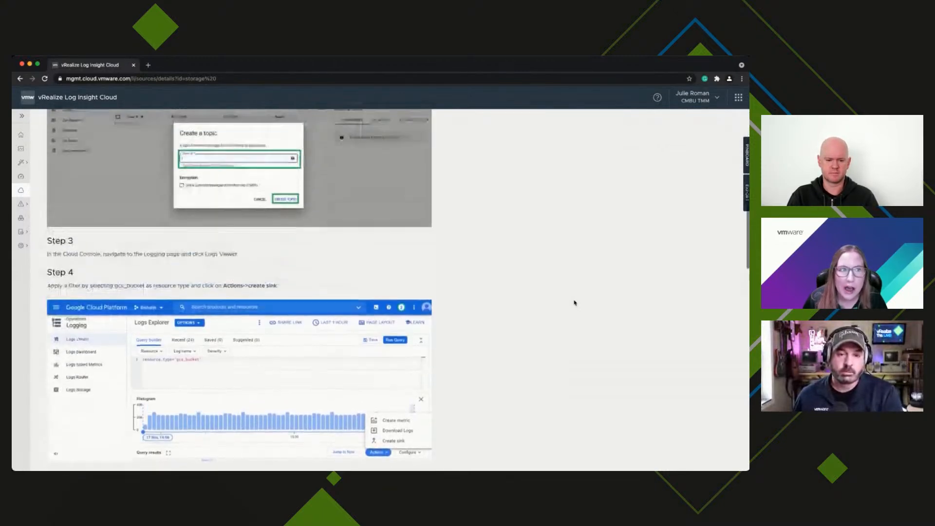
scroll(574, 302, "up", 6)
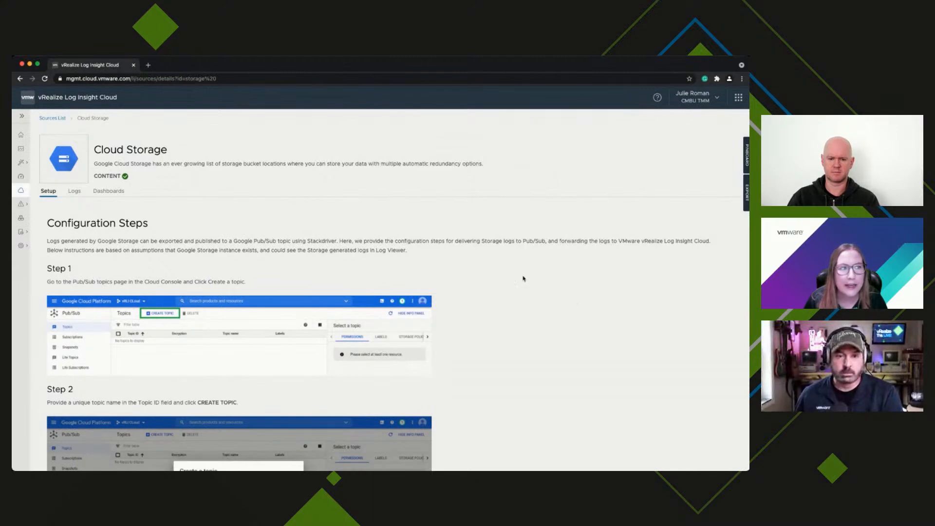
left_click(21, 191)
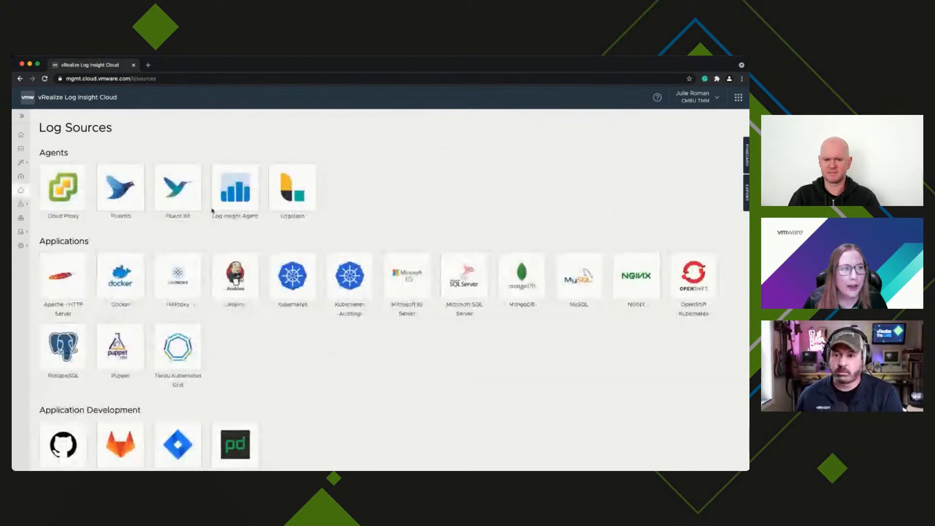
scroll(338, 334, "down", 3)
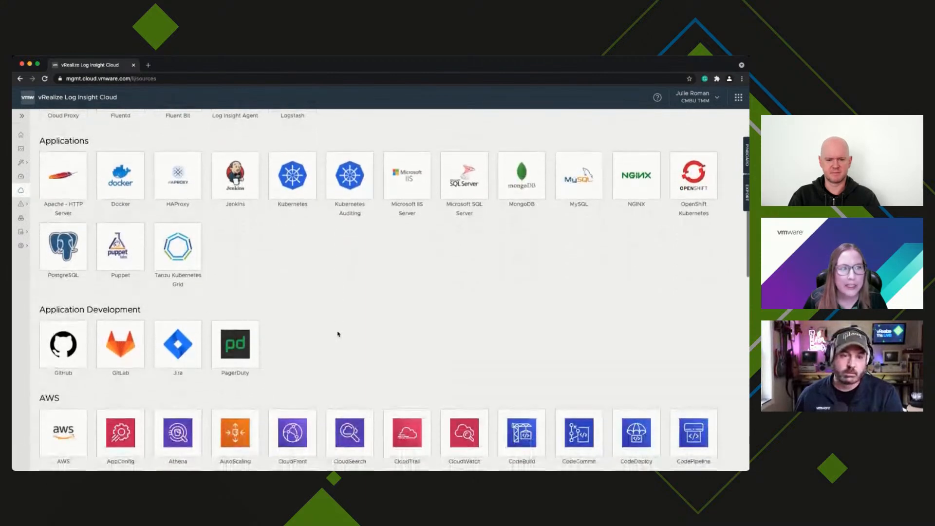
scroll(338, 334, "down", 4)
scroll(338, 334, "down", 1)
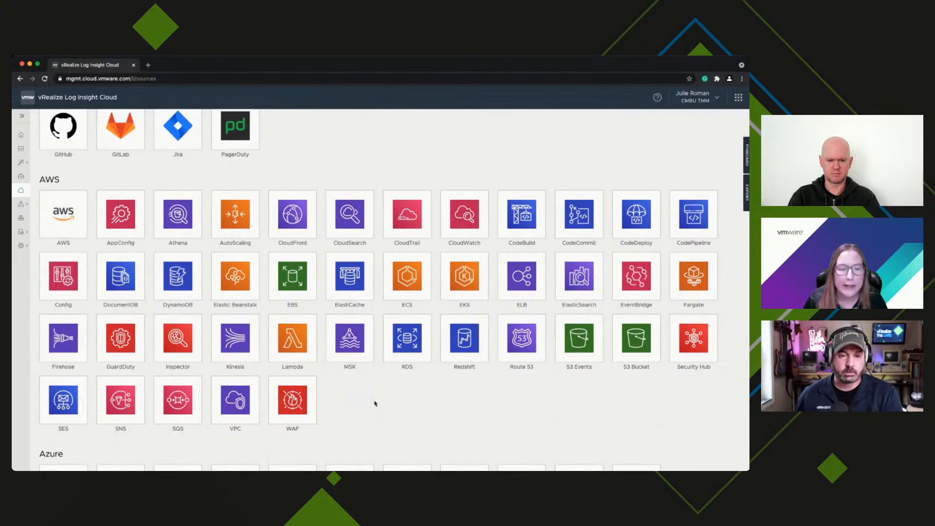
scroll(375, 403, "down", 8)
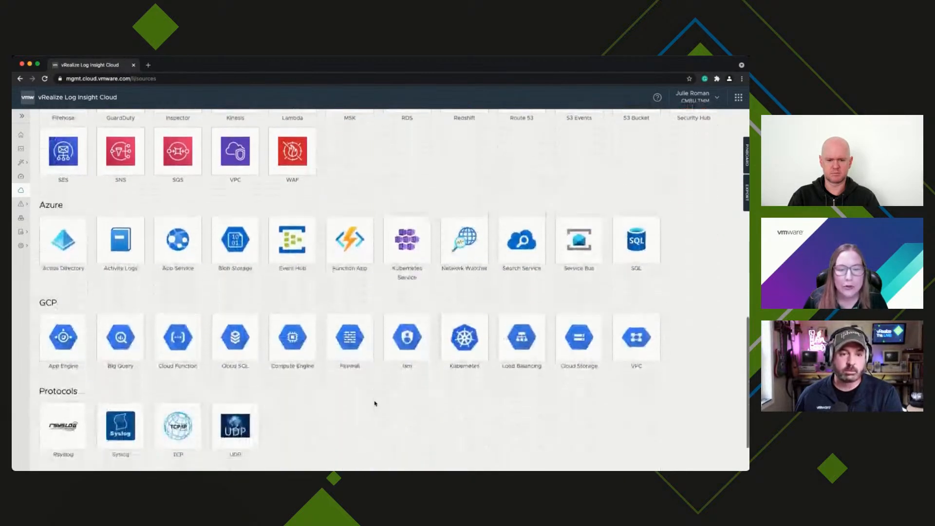
scroll(375, 404, "down", 4)
scroll(375, 403, "up", 6)
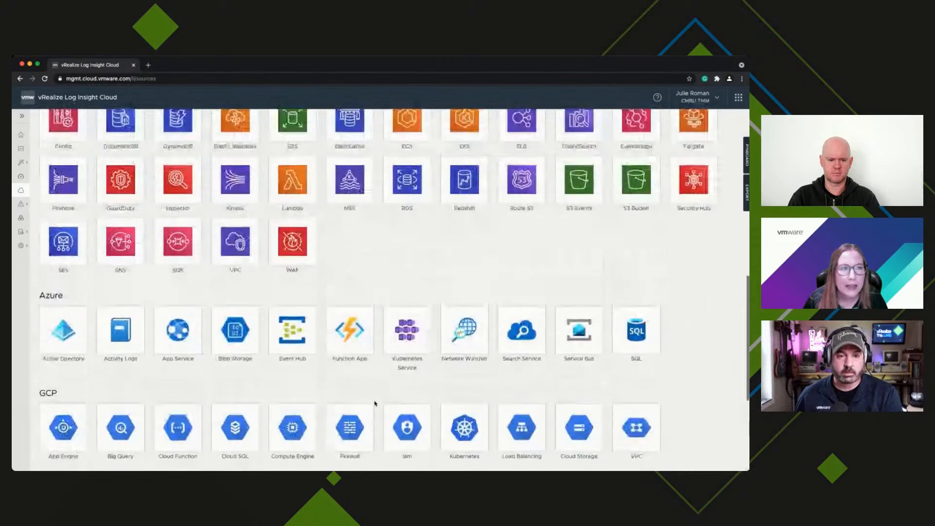
scroll(375, 403, "up", 14)
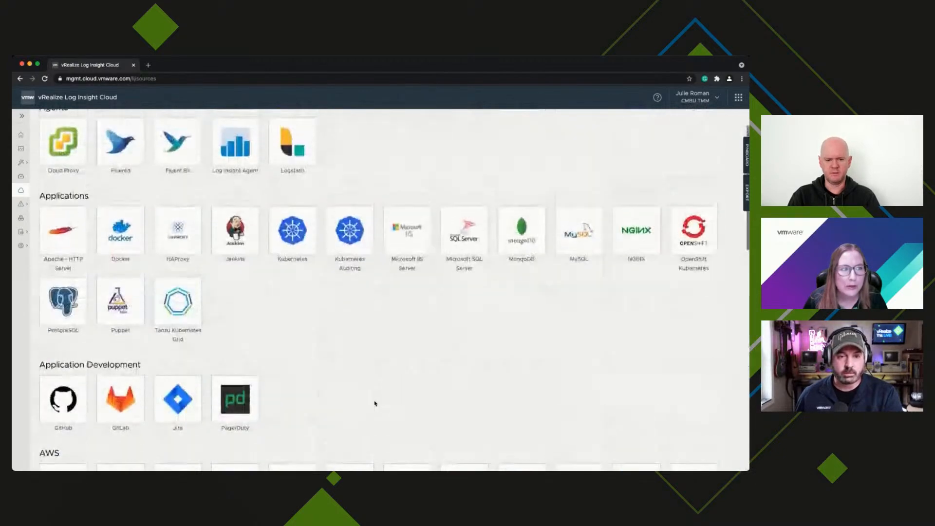
scroll(375, 404, "up", 2)
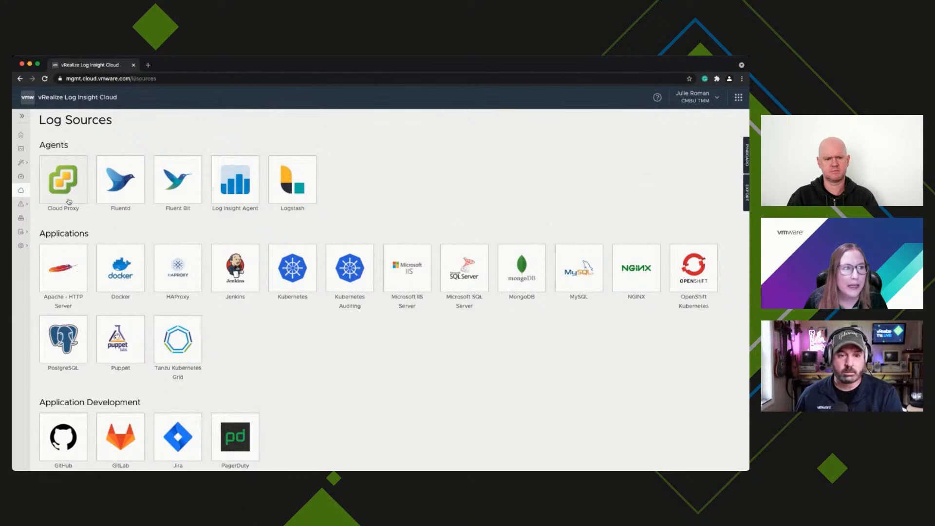
Open the Content Packs catalogue and expand the VMware Products group.
left_click(20, 220)
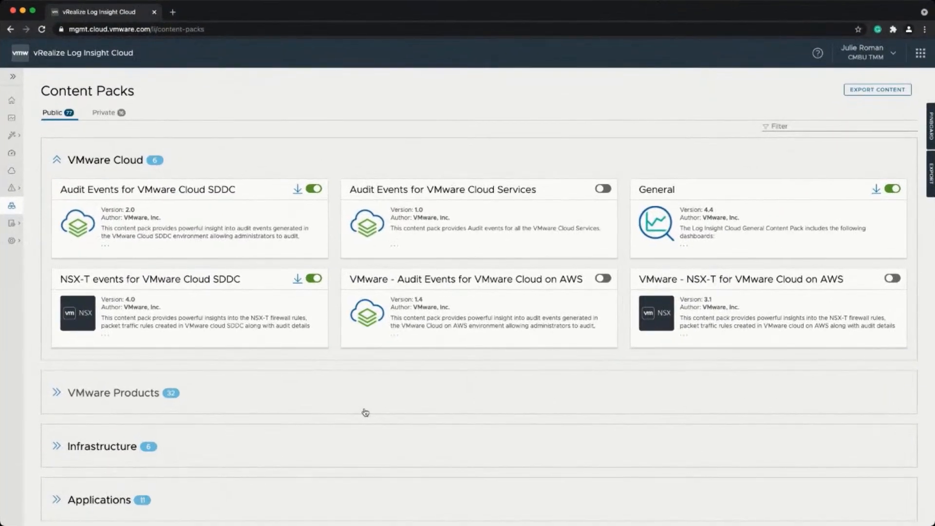
scroll(365, 412, "down", 5)
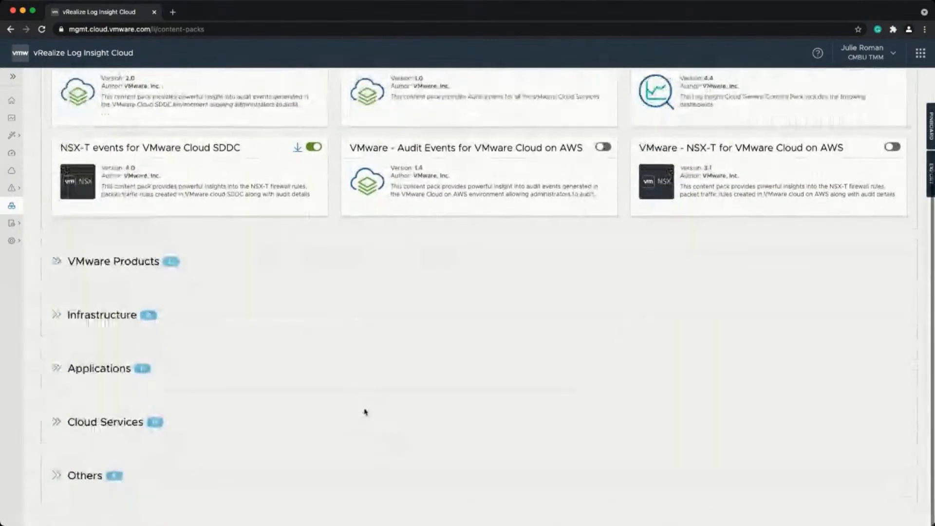
left_click(58, 261)
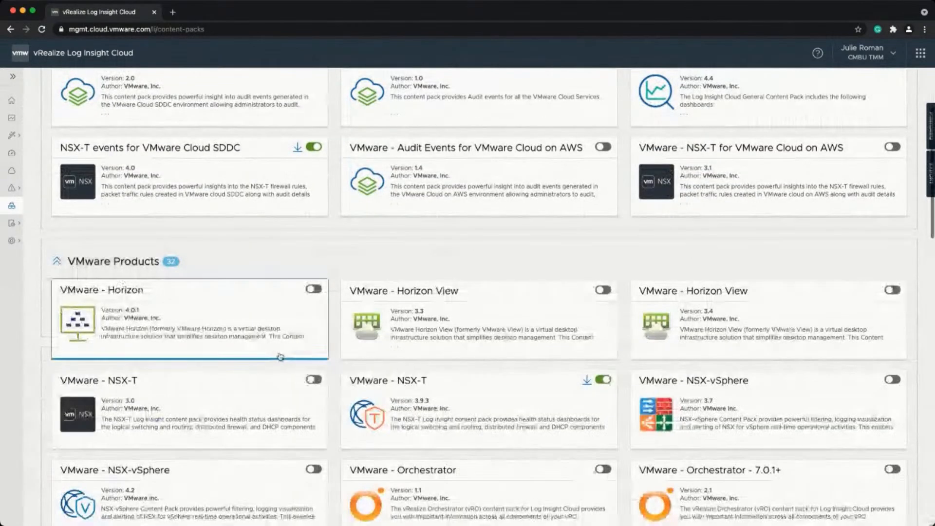
Expand the Applications group and open the Microsoft - Active Directory content pack.
scroll(280, 356, "down", 8)
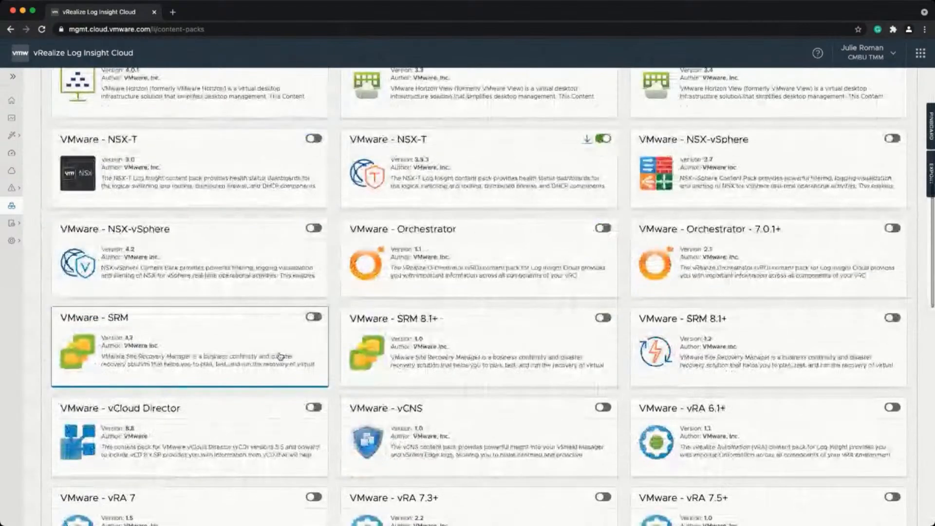
scroll(280, 356, "down", 1)
scroll(280, 356, "down", 15)
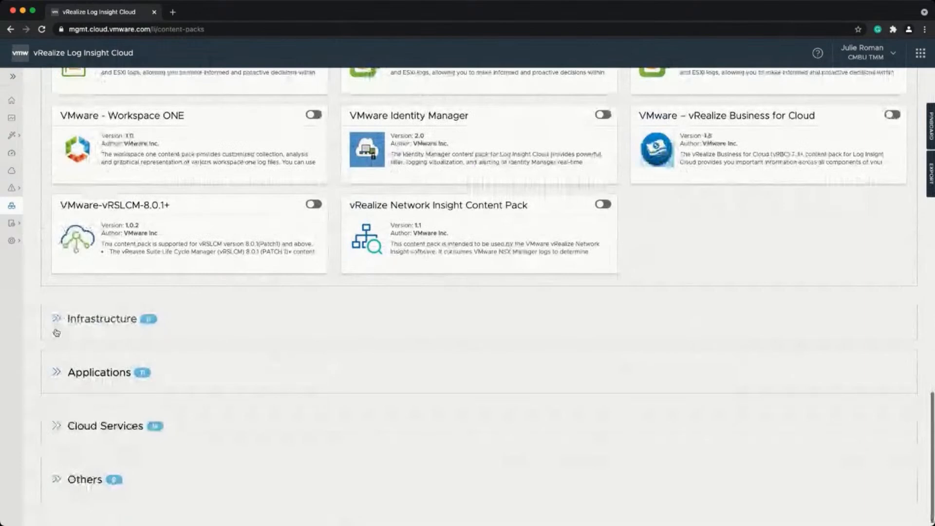
left_click(78, 372)
scroll(304, 346, "down", 4)
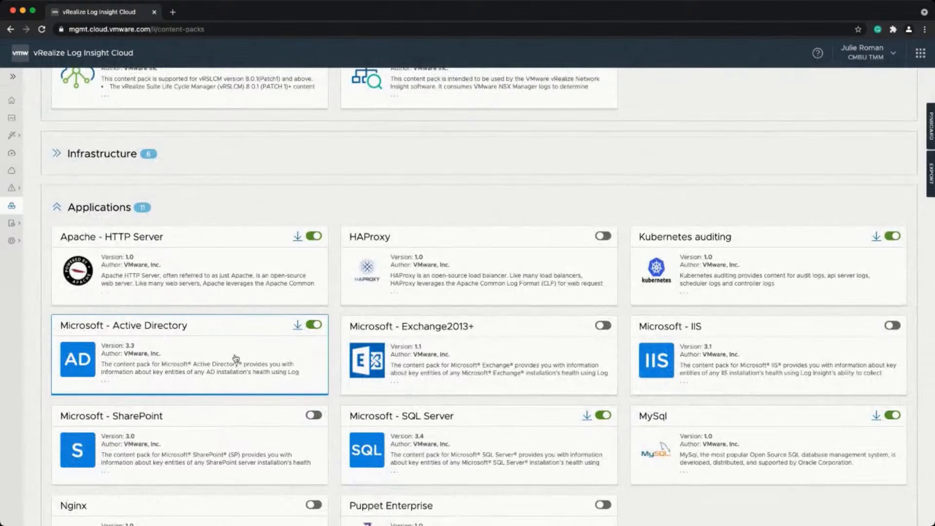
left_click(234, 357)
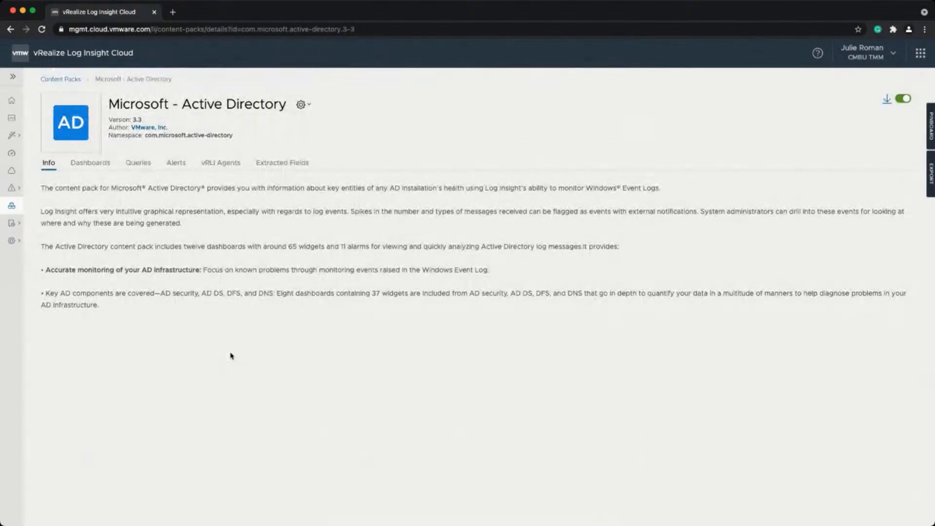
Review the Active Directory pack's Dashboards, Queries, Alerts and vRLI Agents tabs in turn.
left_click(78, 166)
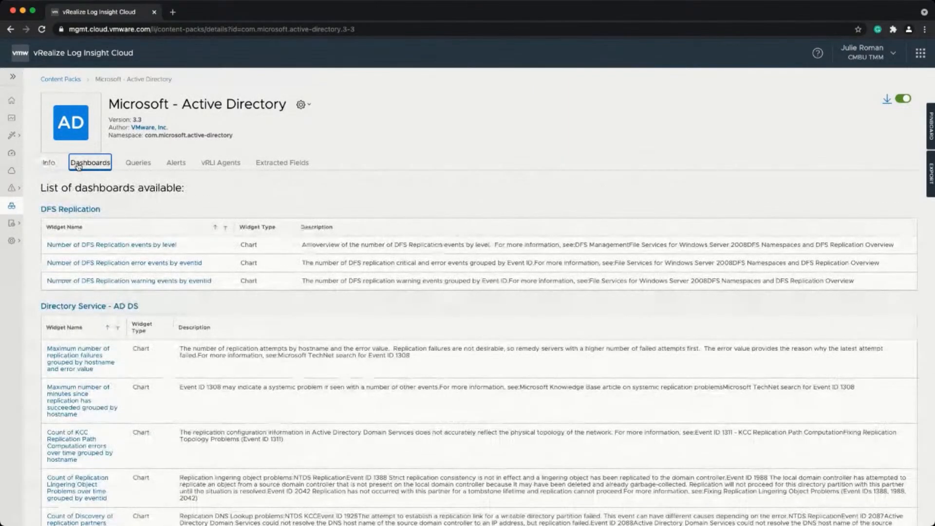
scroll(135, 271, "down", 3)
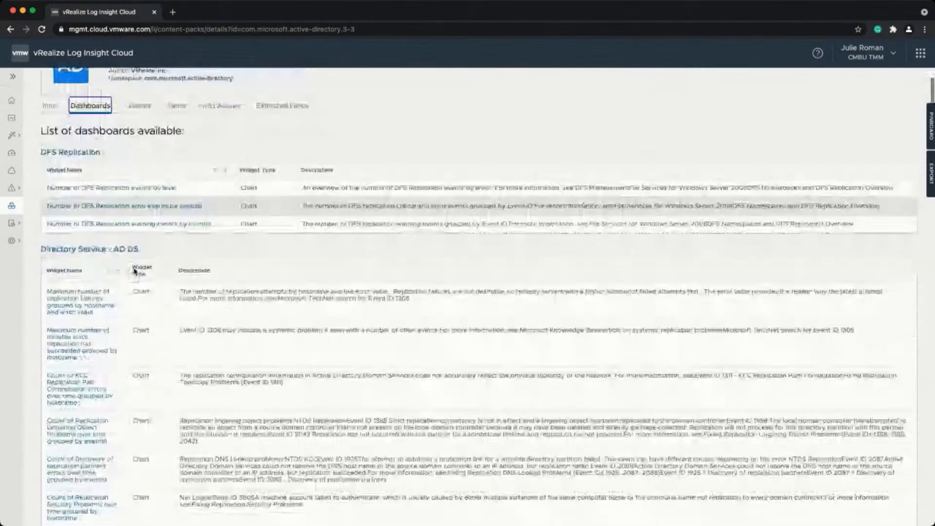
scroll(135, 271, "up", 3)
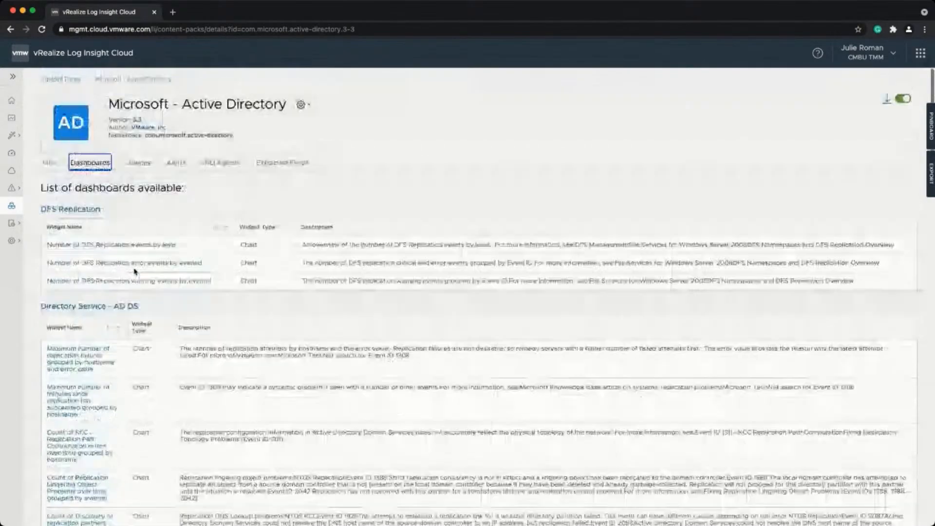
left_click(134, 163)
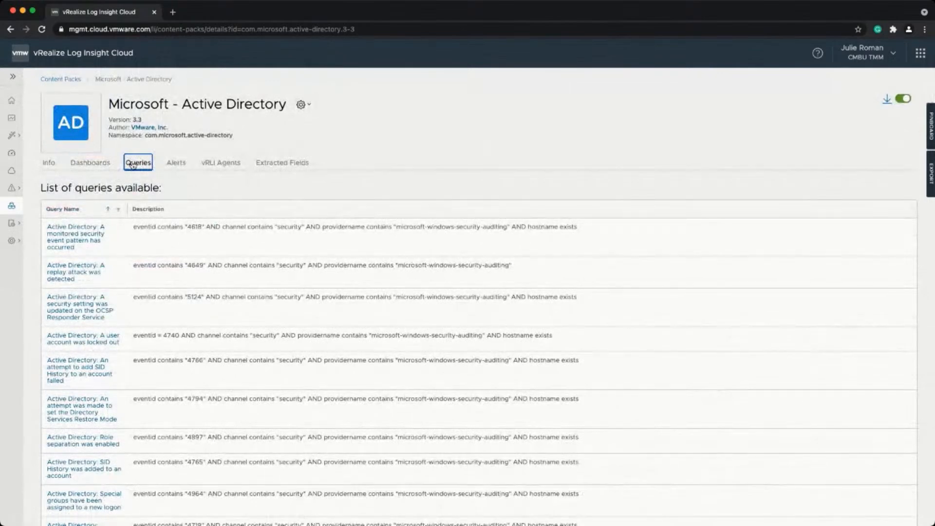
left_click(178, 164)
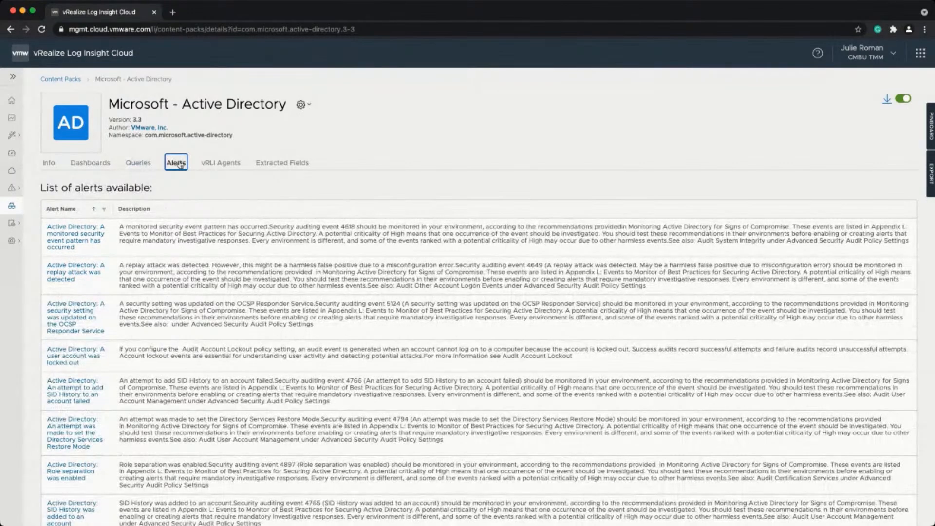
left_click(214, 162)
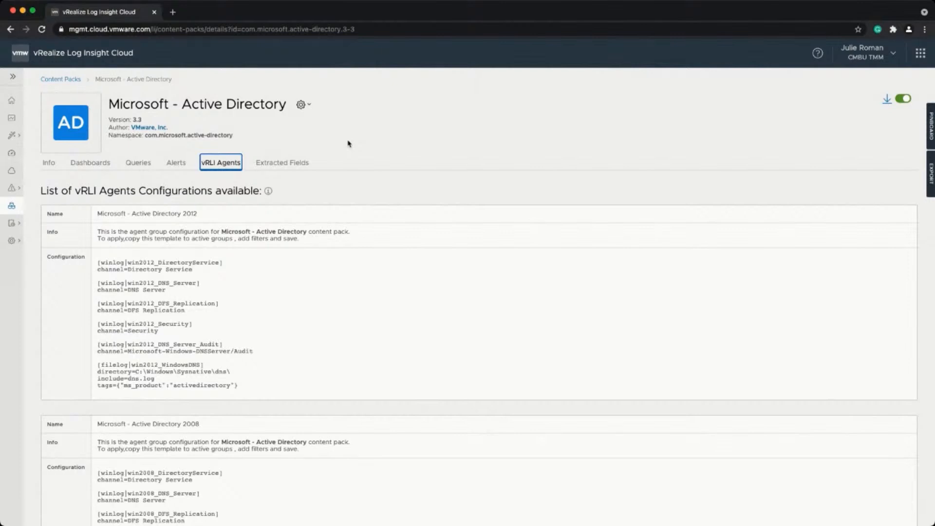
Look at the Active Directory pack's extracted fields, then return to its Info description.
left_click(299, 164)
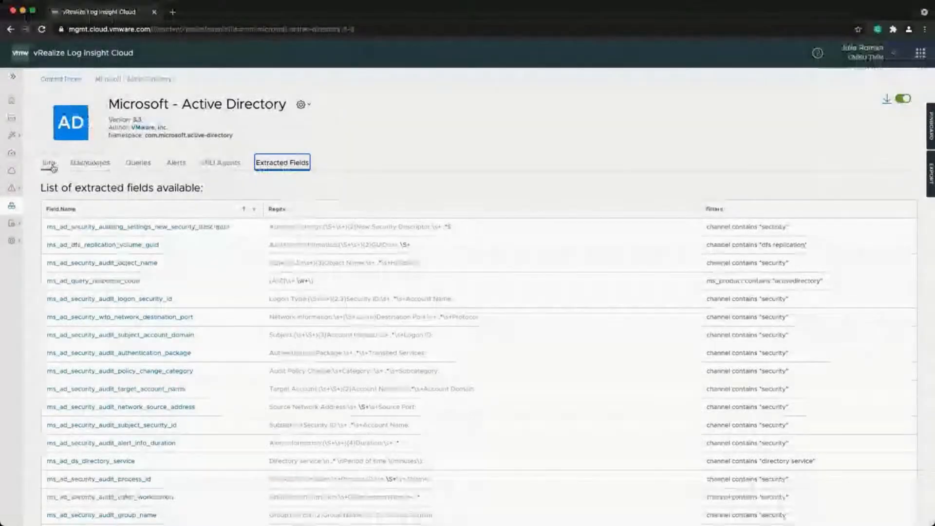
left_click(52, 164)
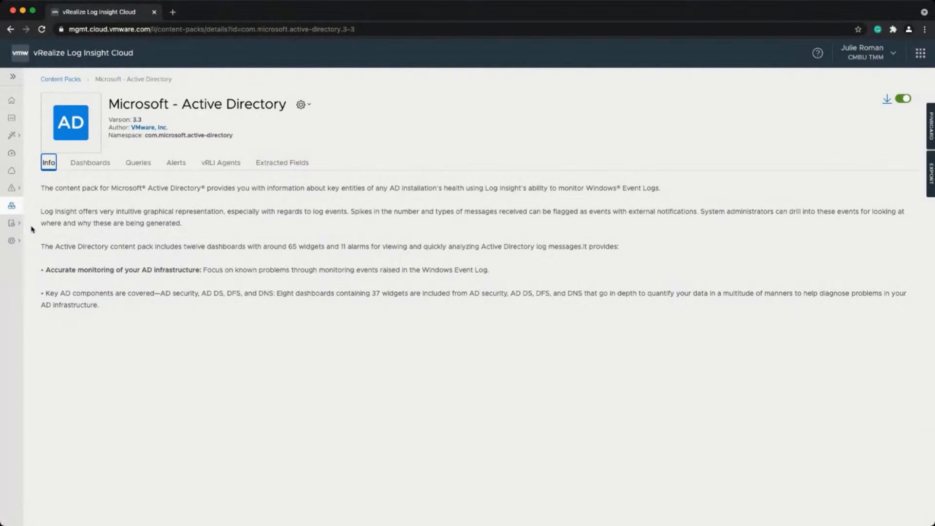
Check the two active cloud proxies under Configuration, then open the 213-dashboard list.
left_click(12, 241)
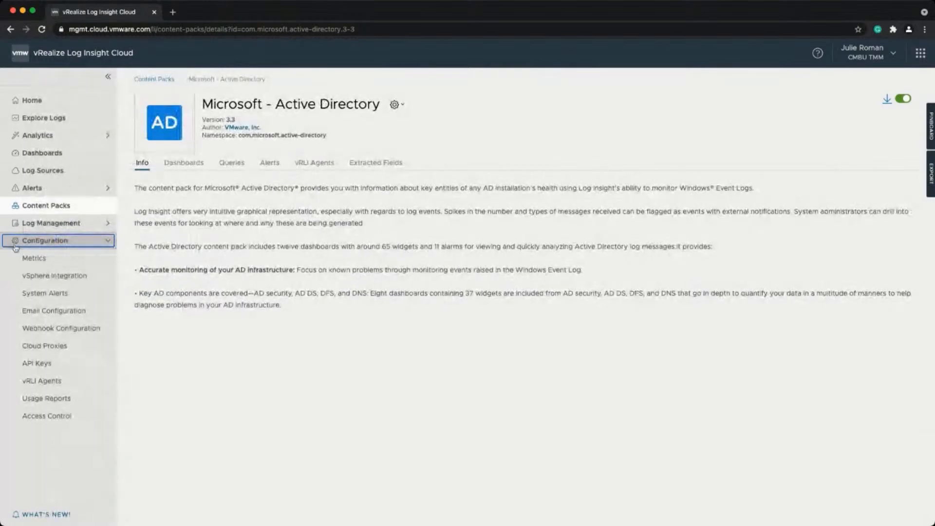
left_click(45, 347)
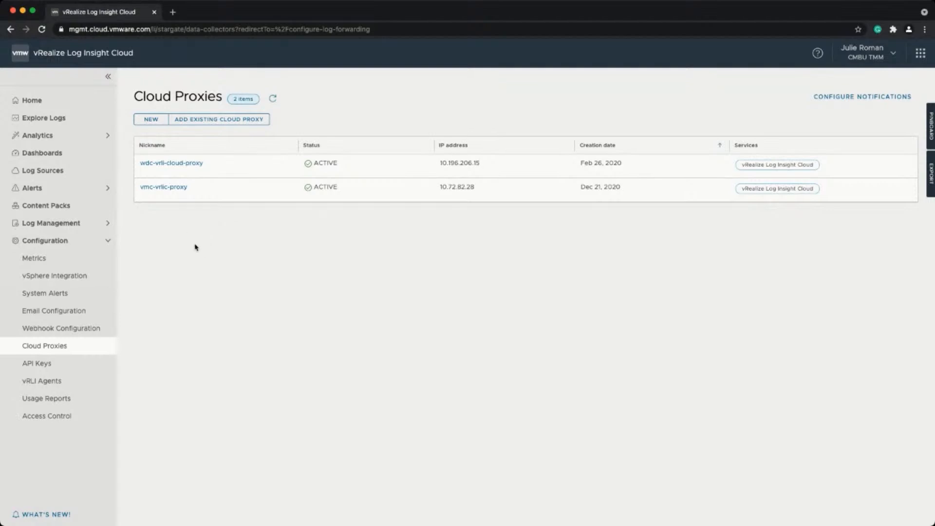
left_click(85, 154)
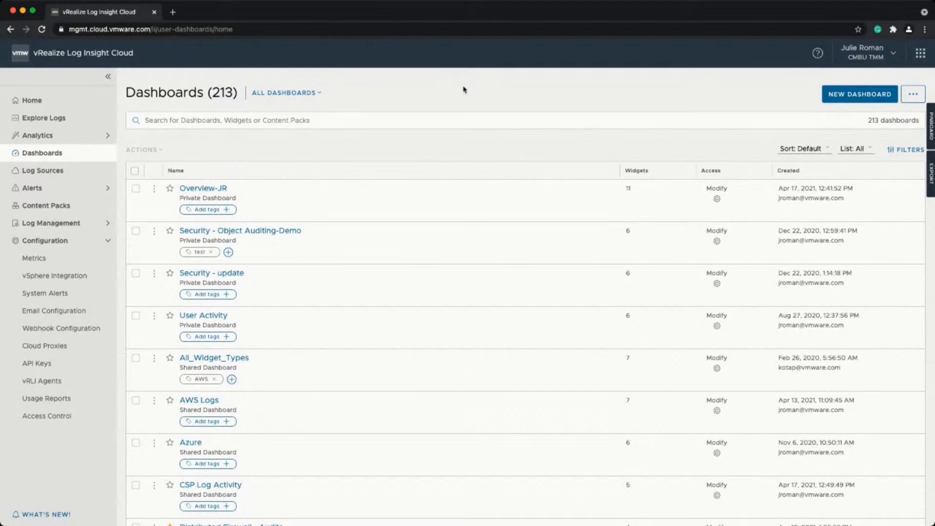
left_click(399, 120)
type("aws")
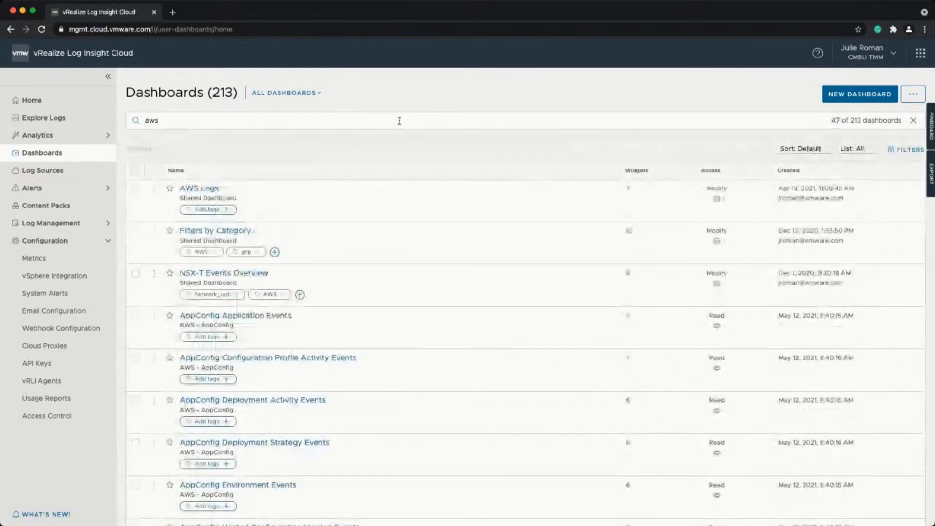
scroll(407, 267, "down", 2)
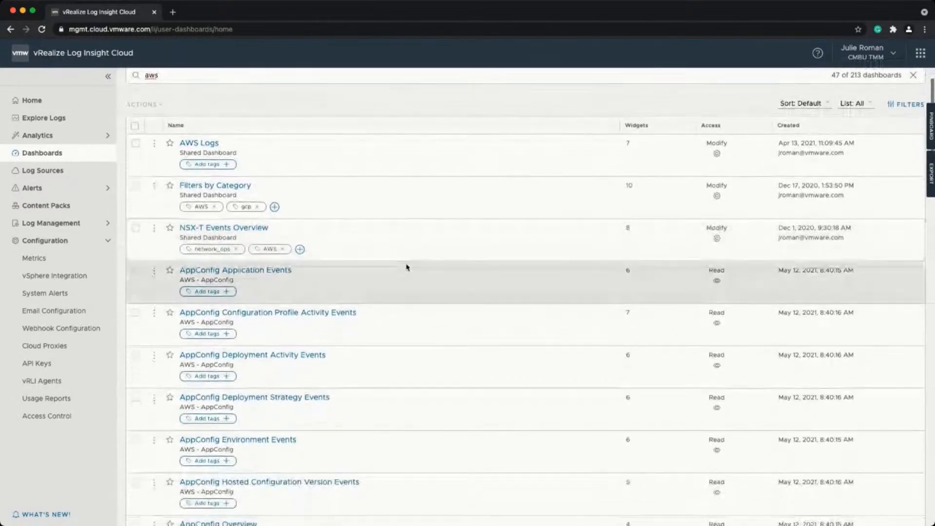
scroll(409, 266, "up", 2)
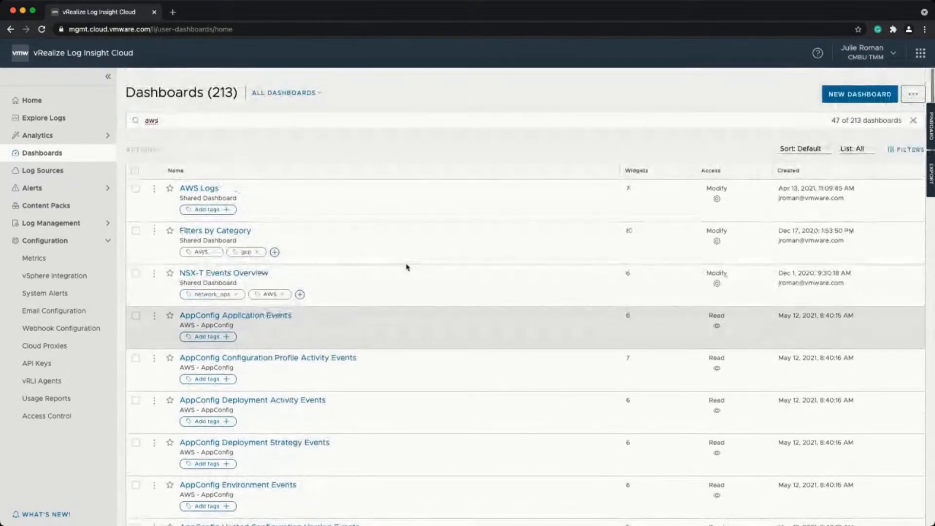
key("BackSpace")
key("BackSpace")
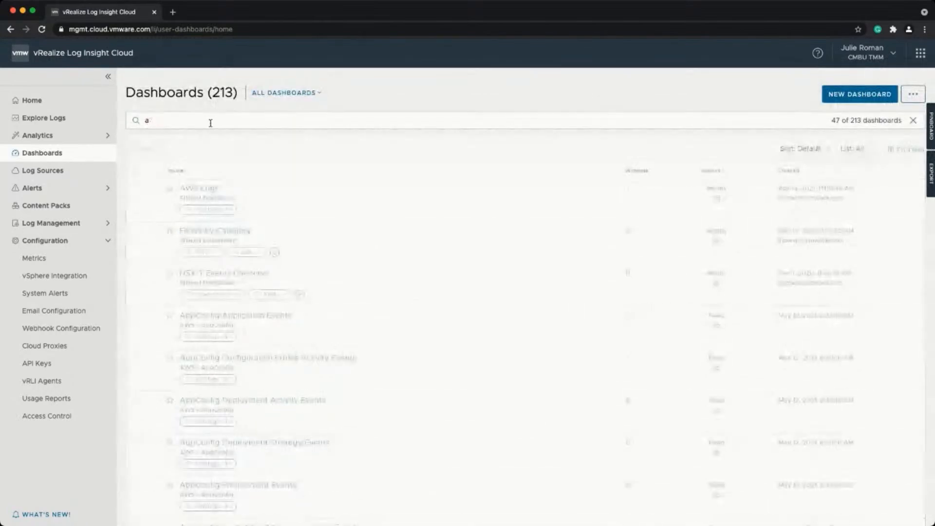
key("BackSpace")
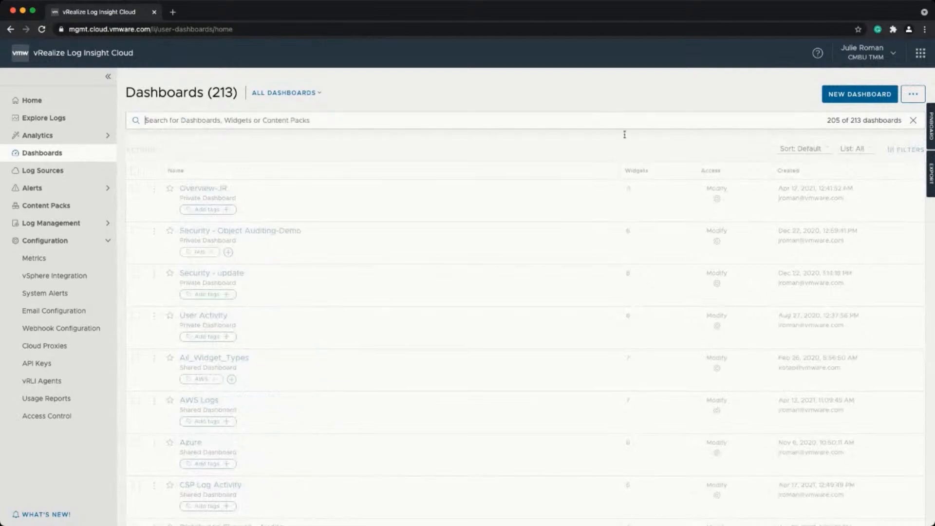
left_click(904, 151)
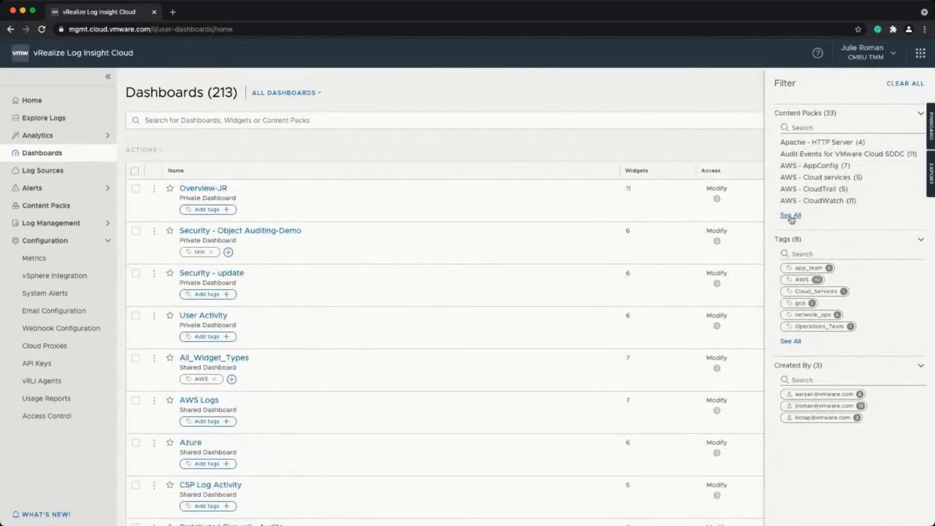
Filter the dashboards to the AWS - CloudWatch content pack and select all 11.
left_click(790, 215)
left_click(803, 200)
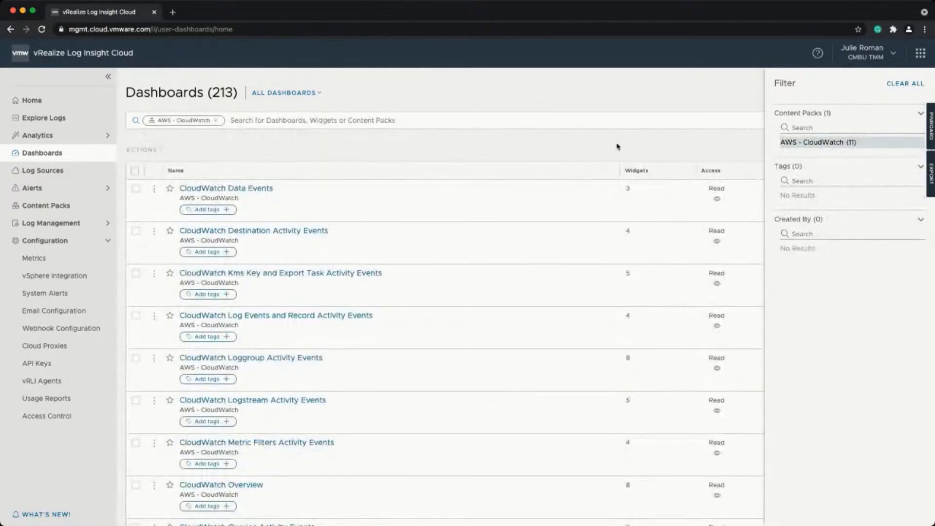
left_click(617, 147)
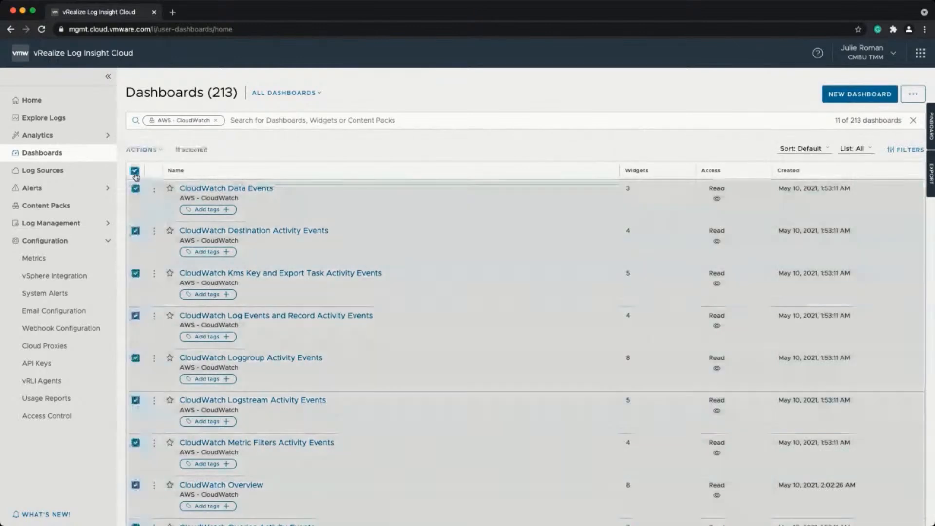
left_click(135, 170)
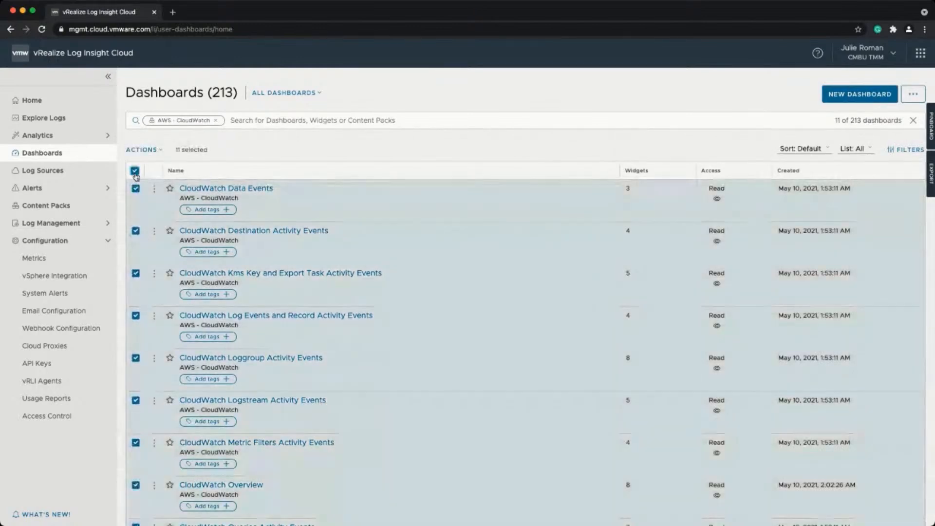
Apply the Operations_Team tag to the 11 selected CloudWatch dashboards via Actions > Add Tag.
left_click(147, 151)
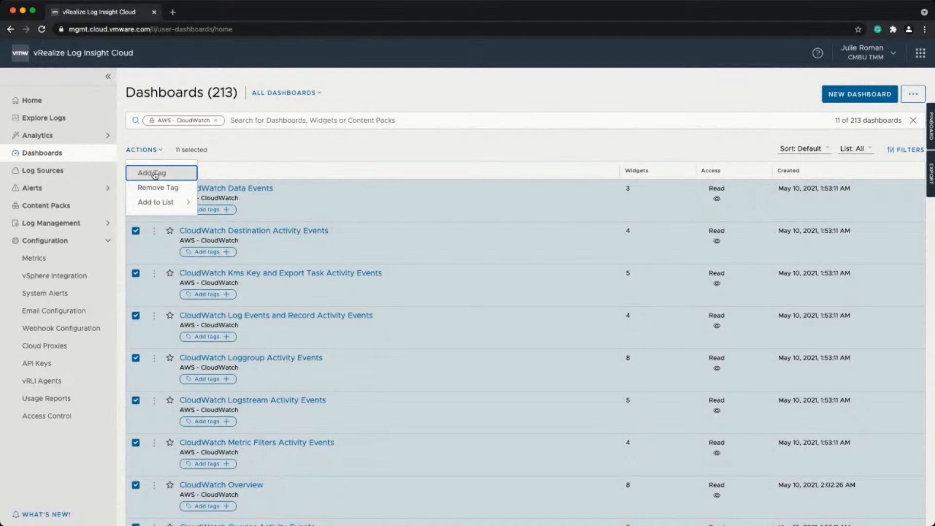
left_click(154, 174)
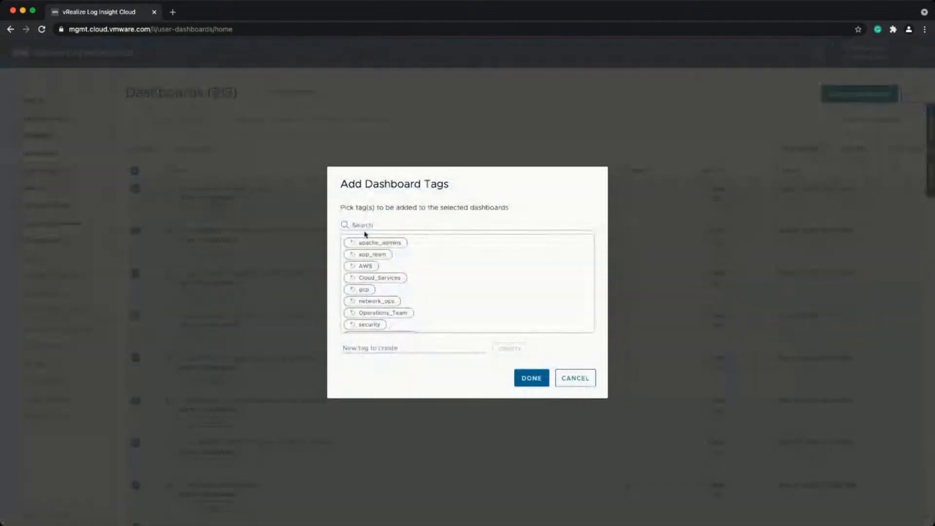
left_click(400, 280)
scroll(401, 280, "down", 1)
scroll(401, 280, "down", 2)
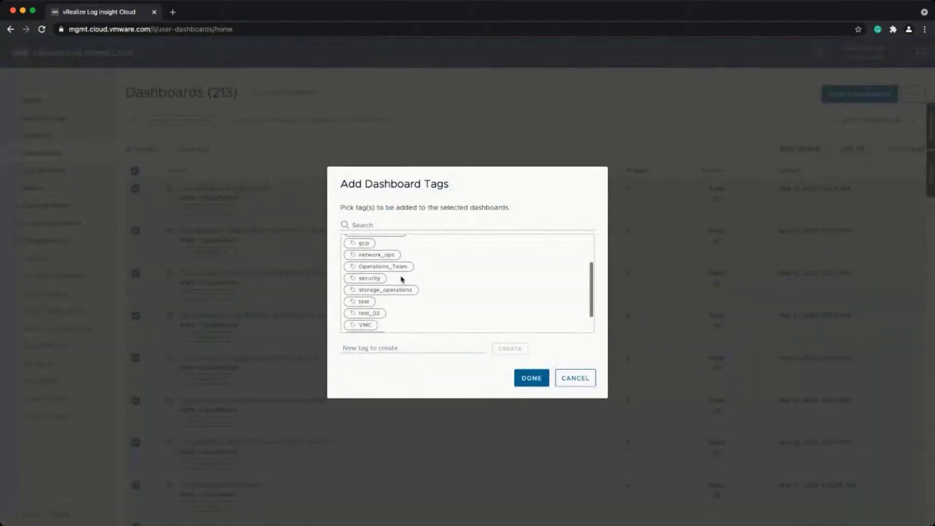
left_click(394, 268)
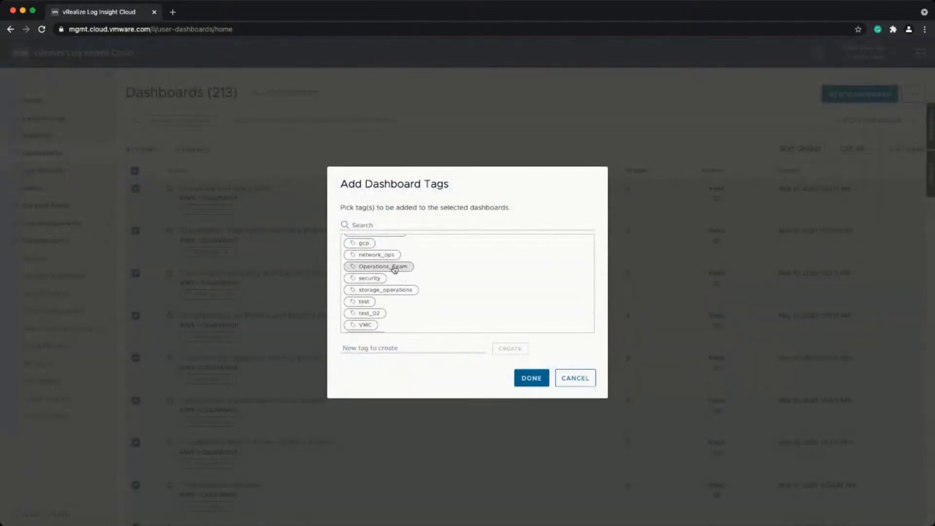
left_click(522, 379)
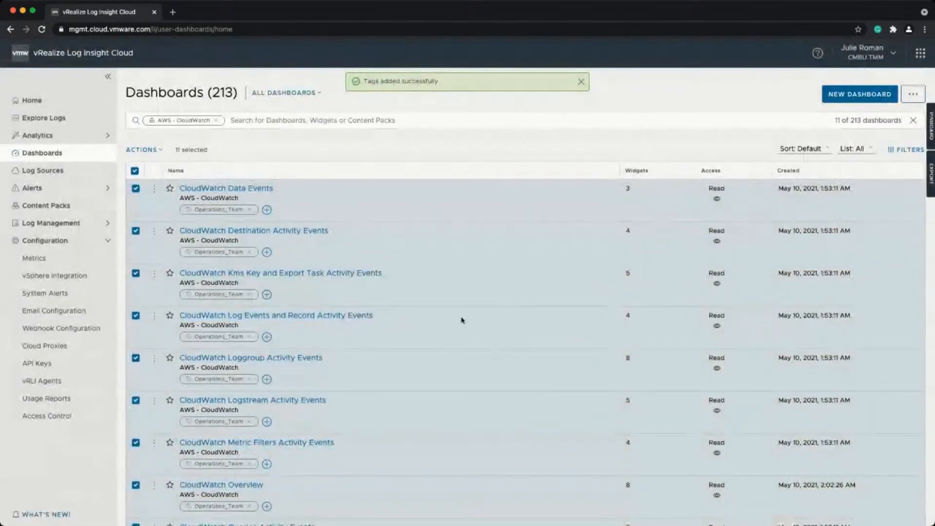
left_click(150, 149)
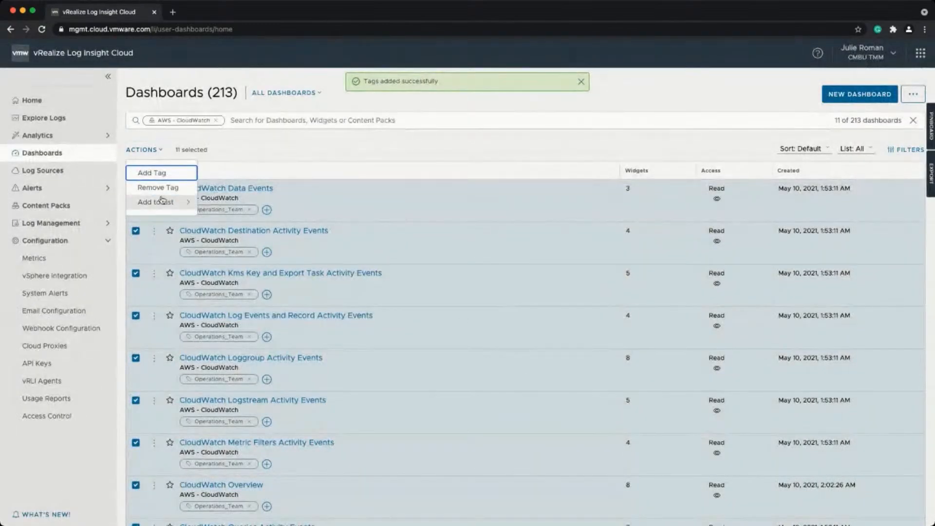
left_click(163, 202)
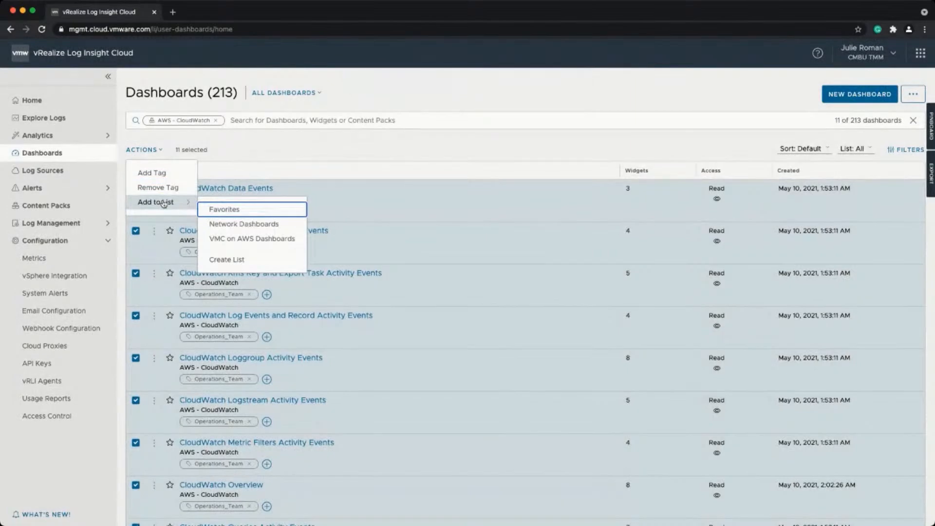
left_click(312, 153)
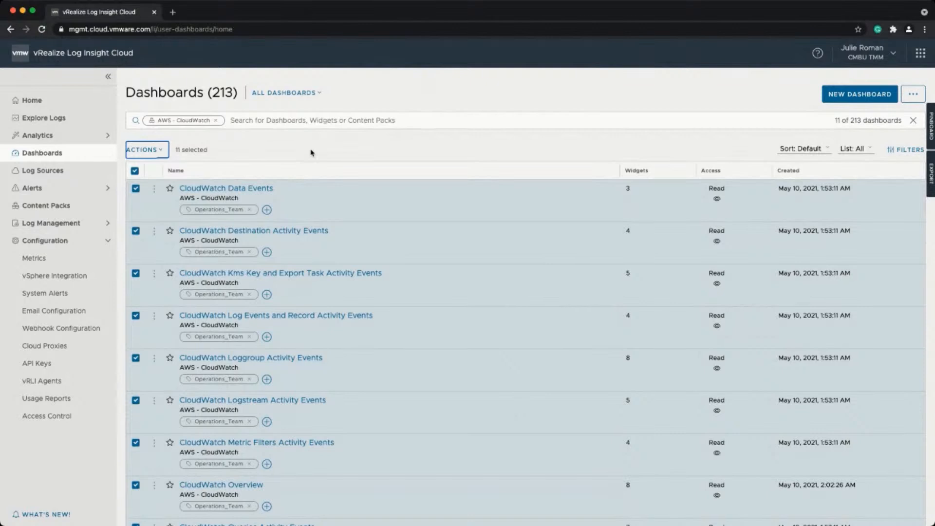
View the CloudWatch Data Events dashboard, then switch to the CloudWatch Overview dashboard.
left_click(250, 189)
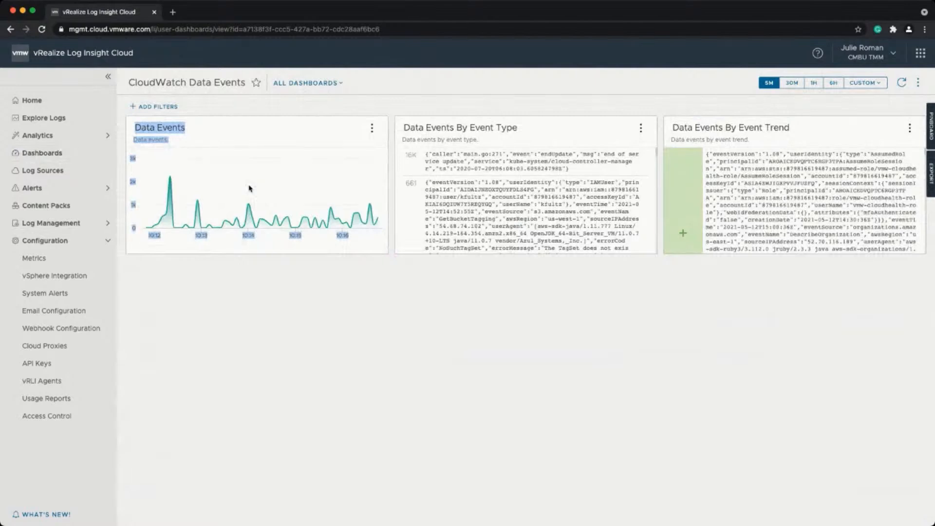
left_click_drag(249, 188, 262, 143)
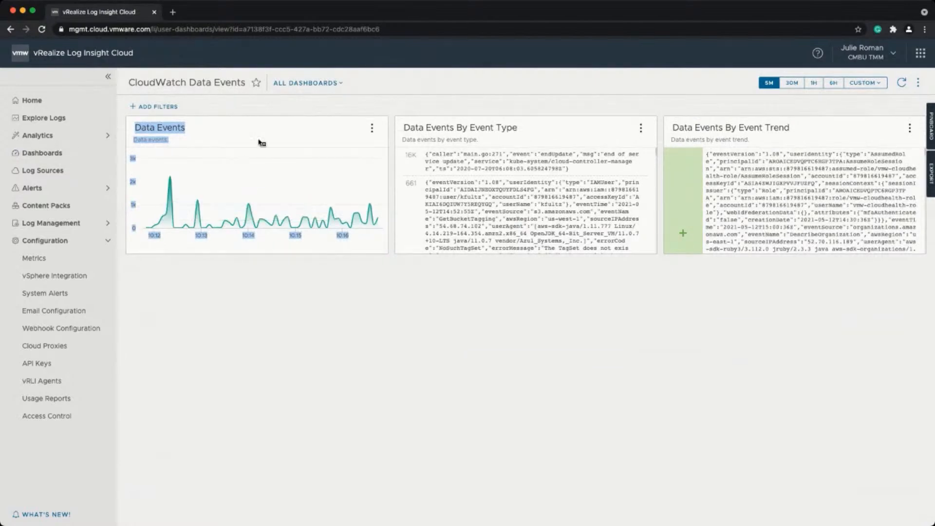
left_click(321, 85)
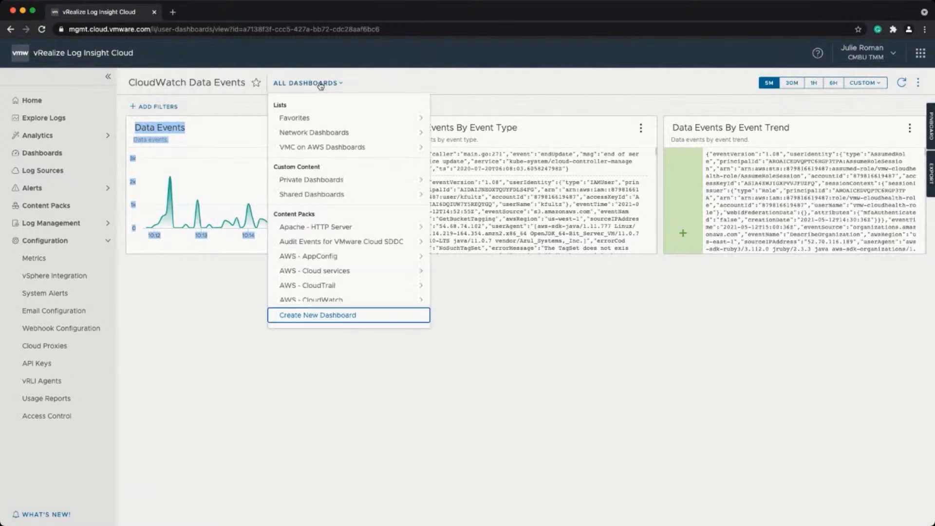
scroll(342, 243, "down", 3)
left_click(344, 257)
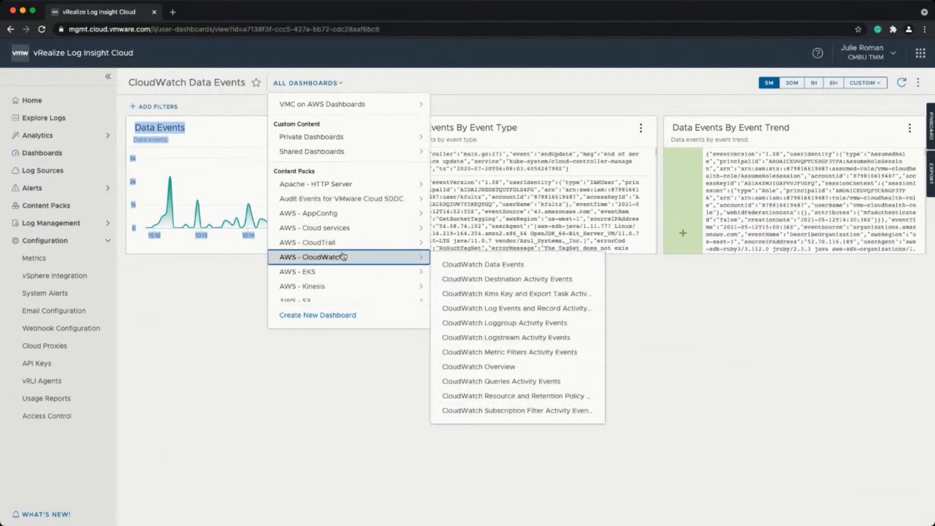
left_click(517, 366)
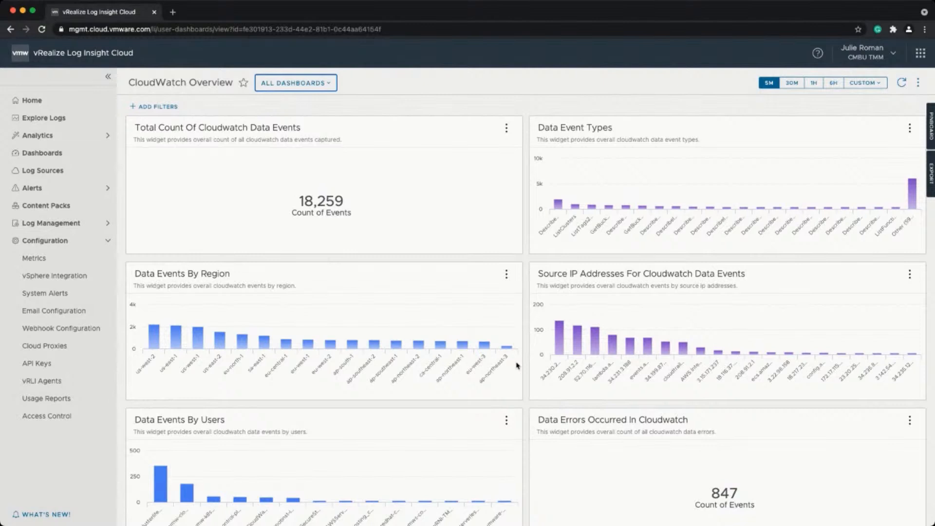
Open the GCP - Cloud Storage Bucket Activity dashboard and set its time range to 6H.
left_click(323, 83)
scroll(338, 235, "down", 6)
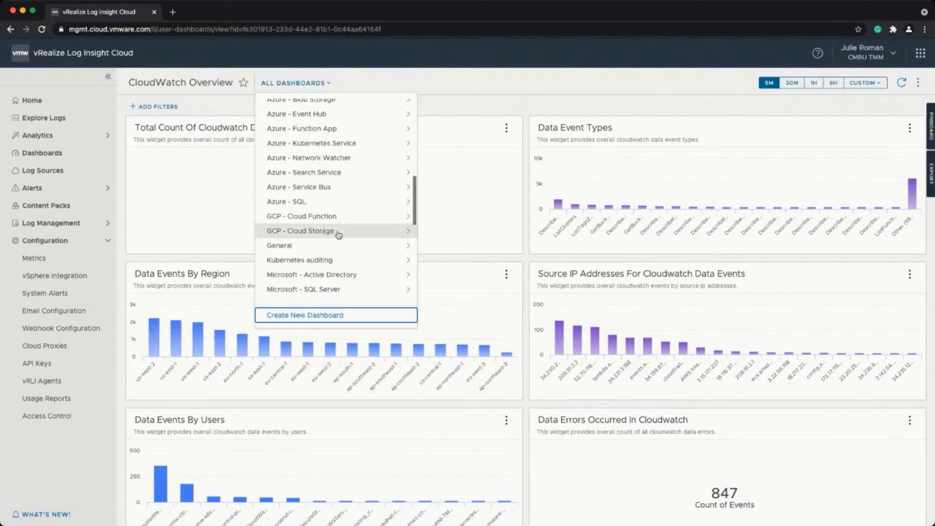
left_click(339, 236)
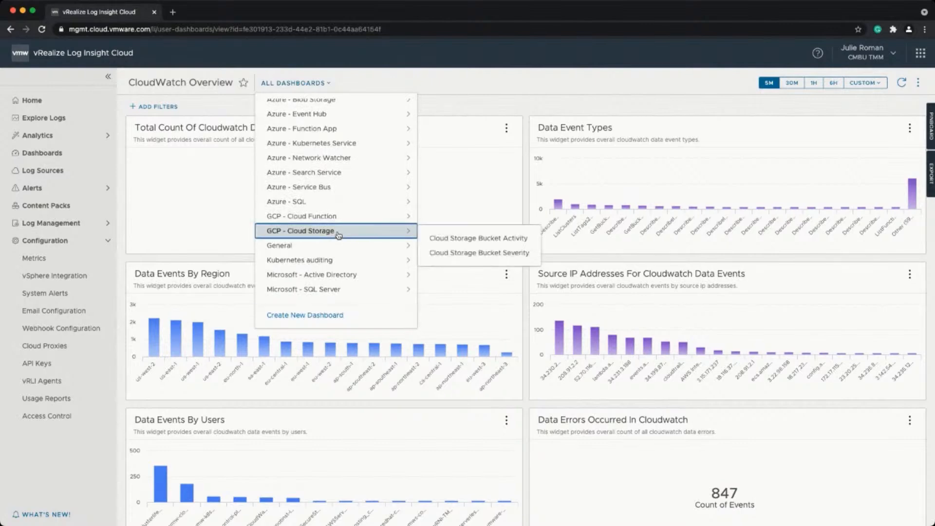
left_click(461, 238)
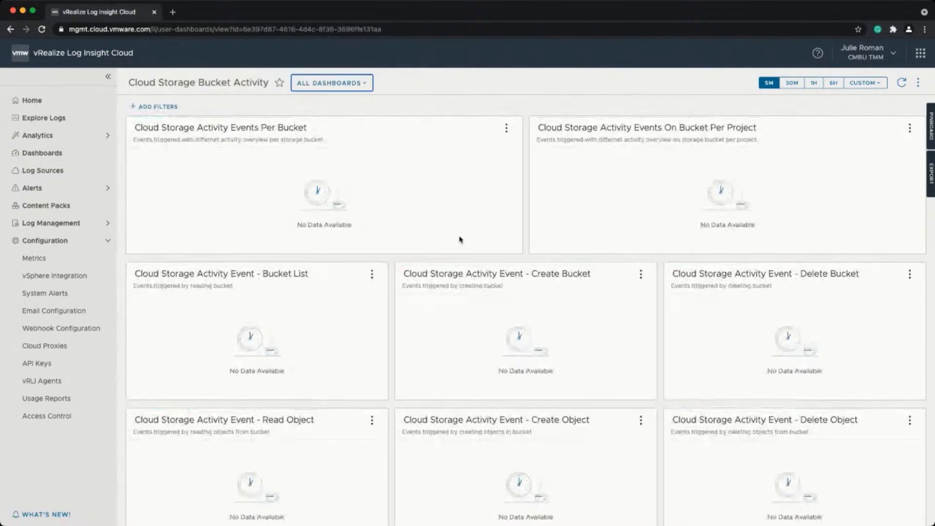
left_click(830, 84)
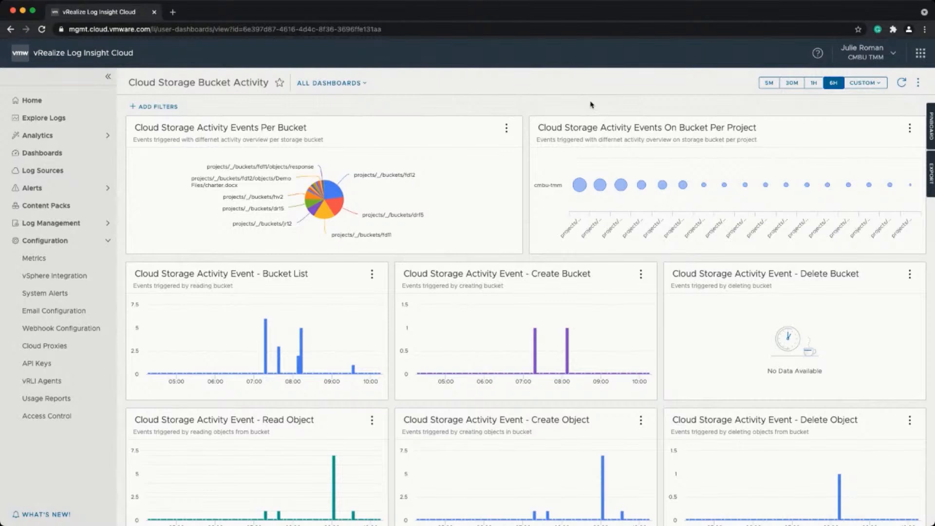
scroll(505, 152, "down", 4)
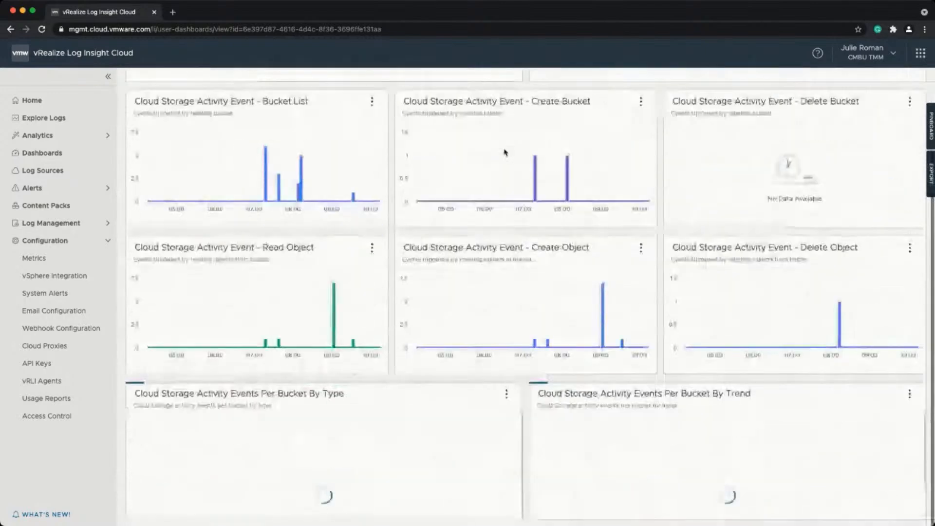
scroll(504, 152, "up", 3)
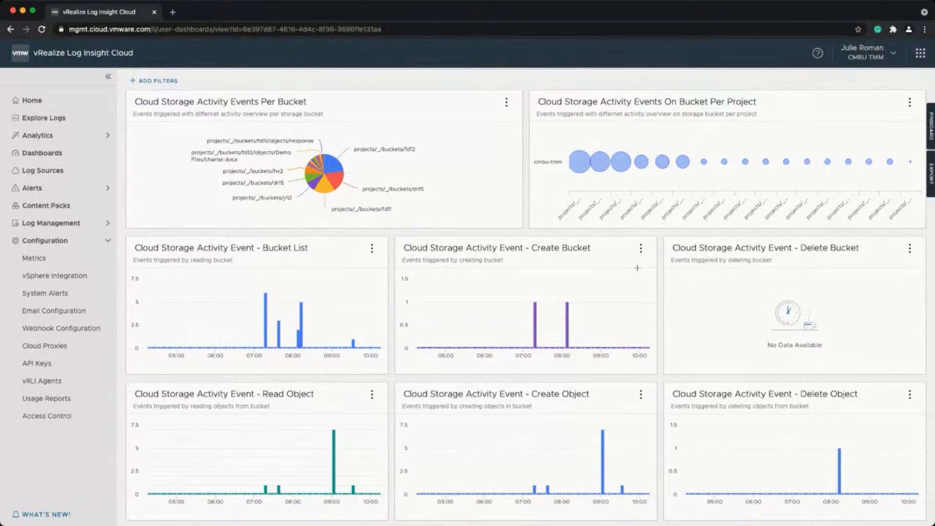
left_click(641, 249)
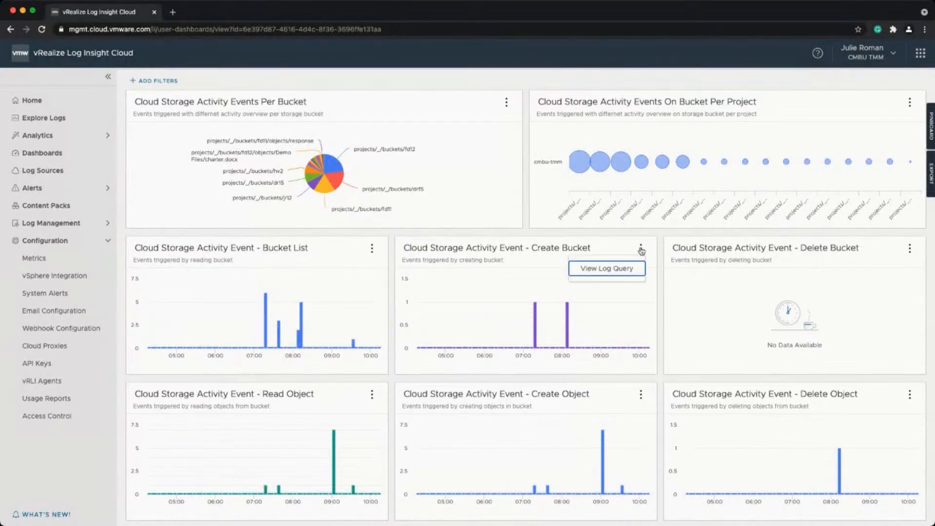
Open the Create Bucket widget's log query in Explore Logs and expand the first event's fields.
left_click(619, 269)
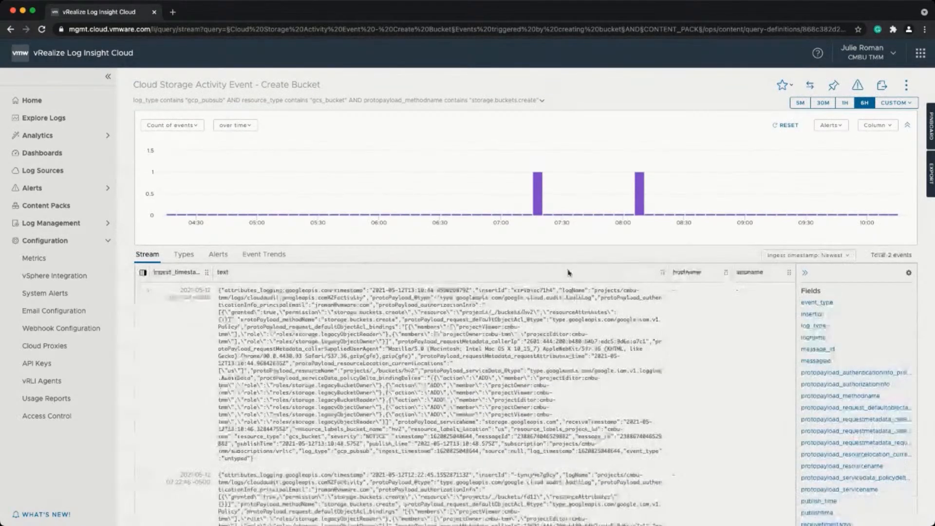
left_click(147, 290)
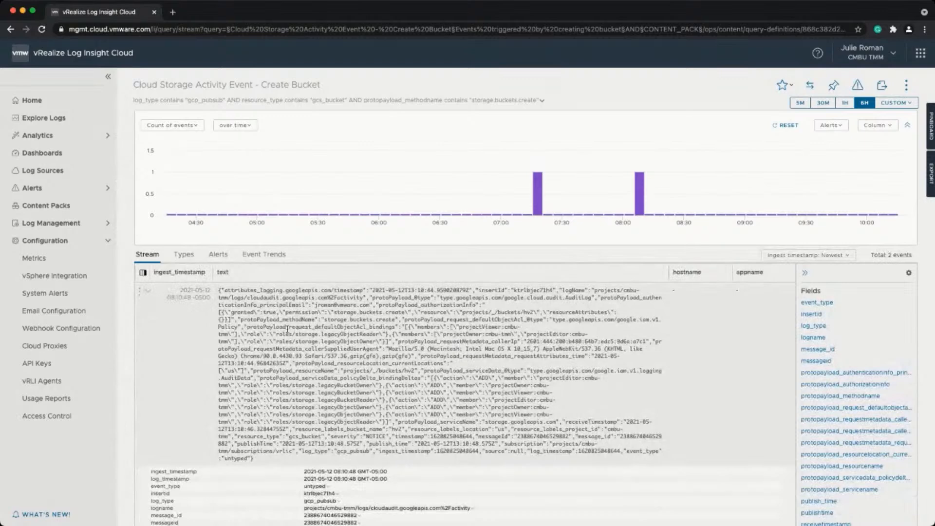
scroll(307, 342, "down", 3)
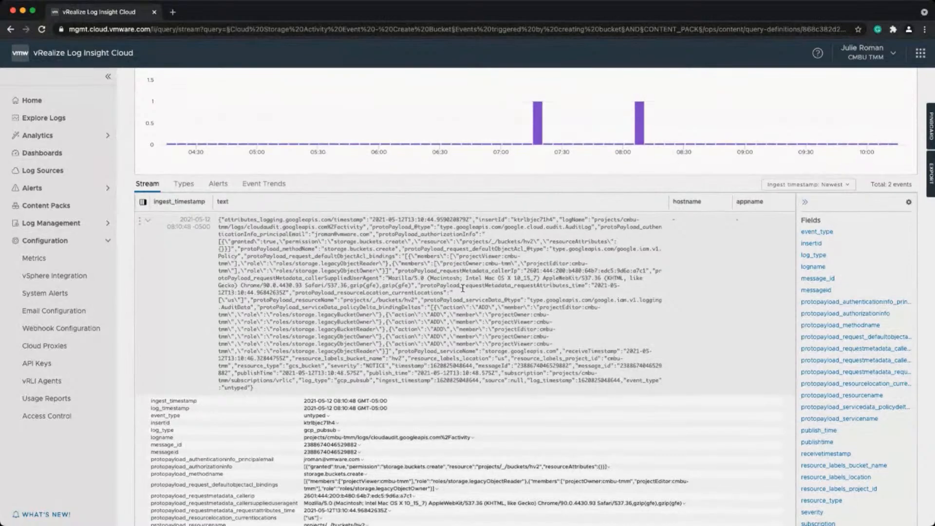
scroll(462, 288, "down", 2)
scroll(463, 288, "down", 5)
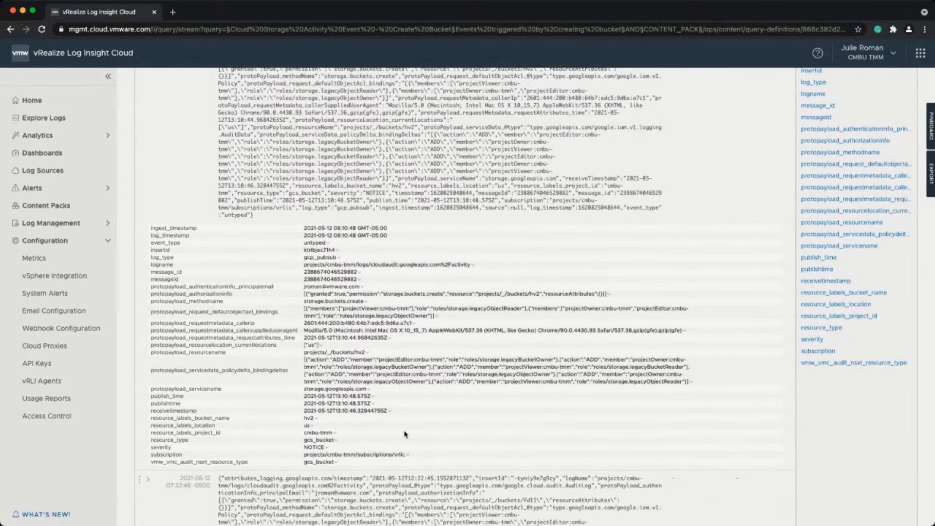
scroll(405, 434, "up", 5)
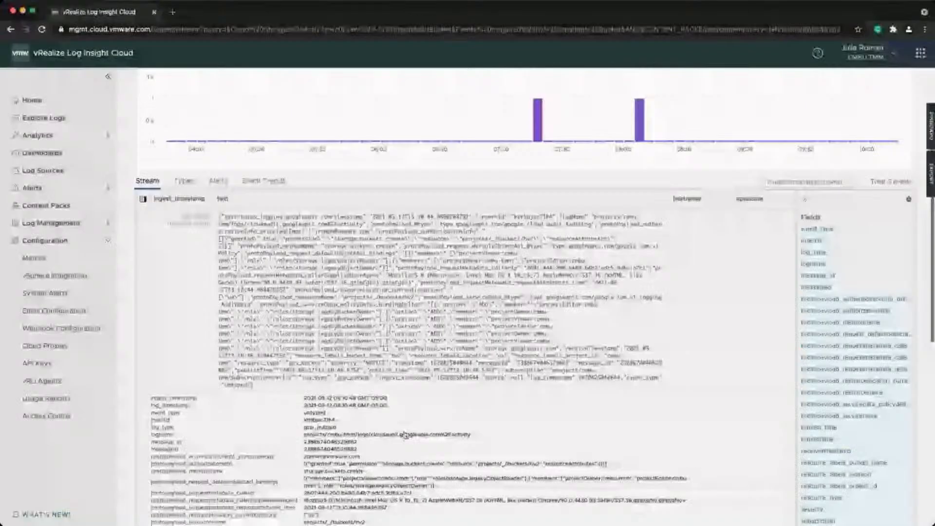
scroll(404, 435, "up", 2)
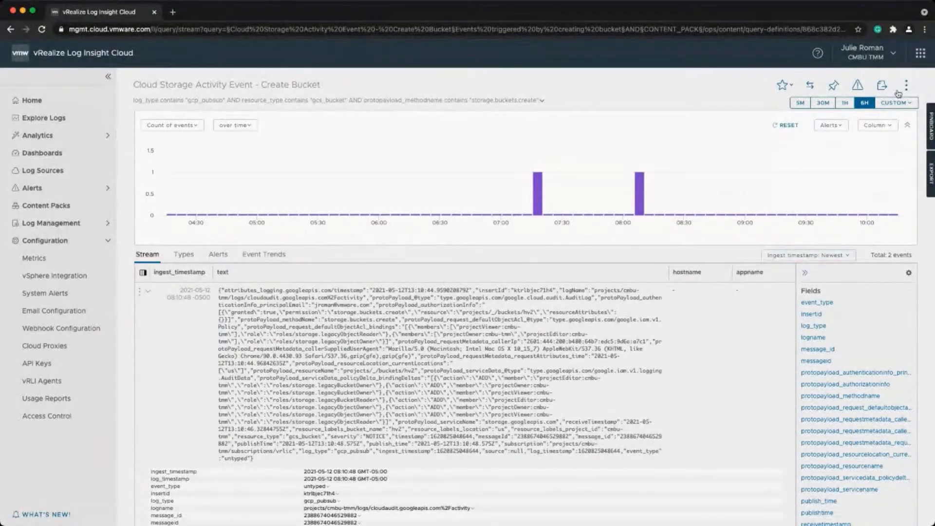
Create an alert from the Create Bucket query named 'GCP Bucket Deleted' and enable it.
left_click(857, 87)
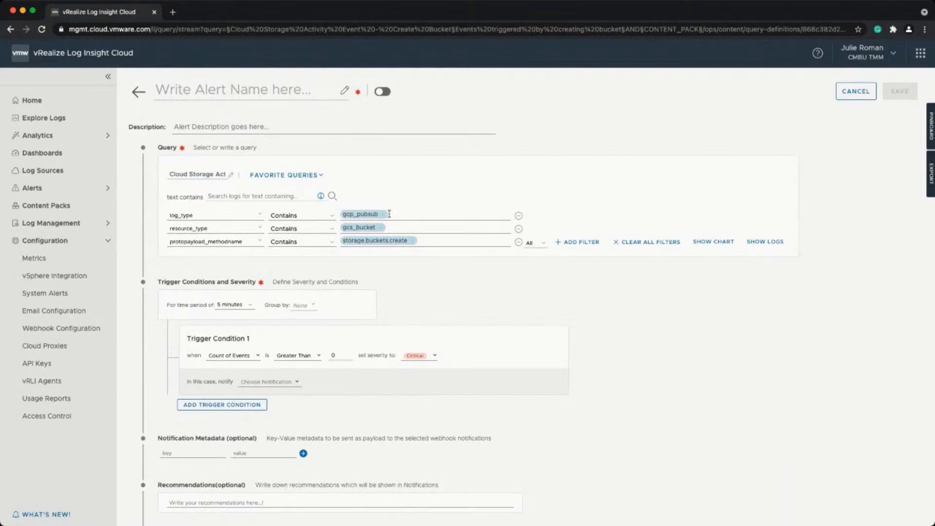
left_click(256, 95)
type("G")
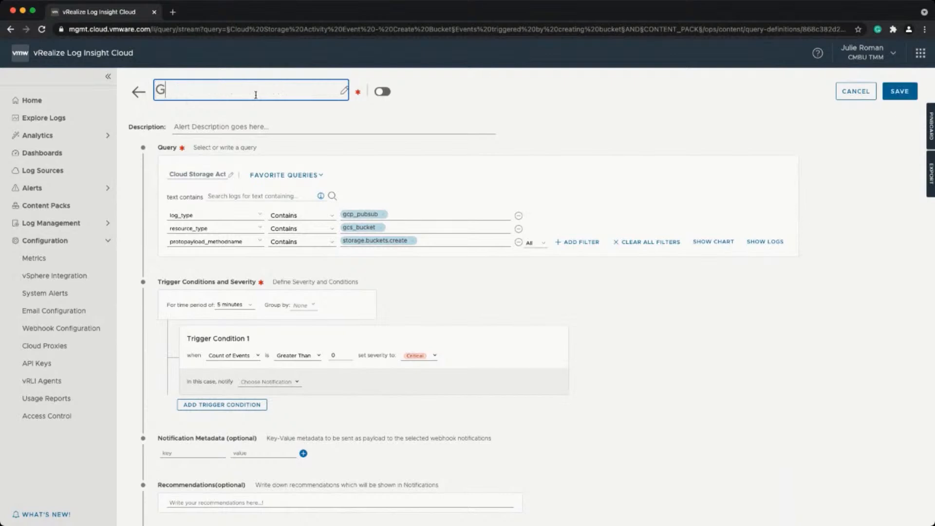
type("CP Bucket Deleted")
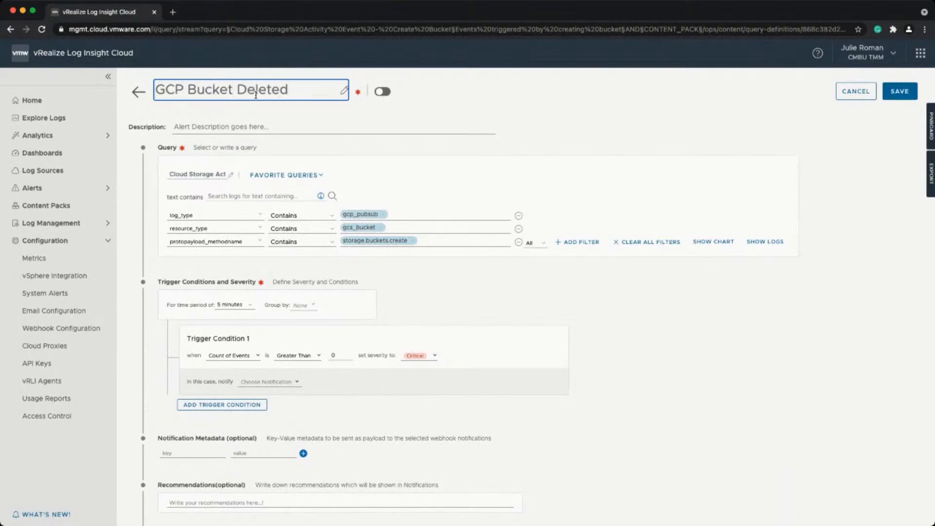
left_click(382, 92)
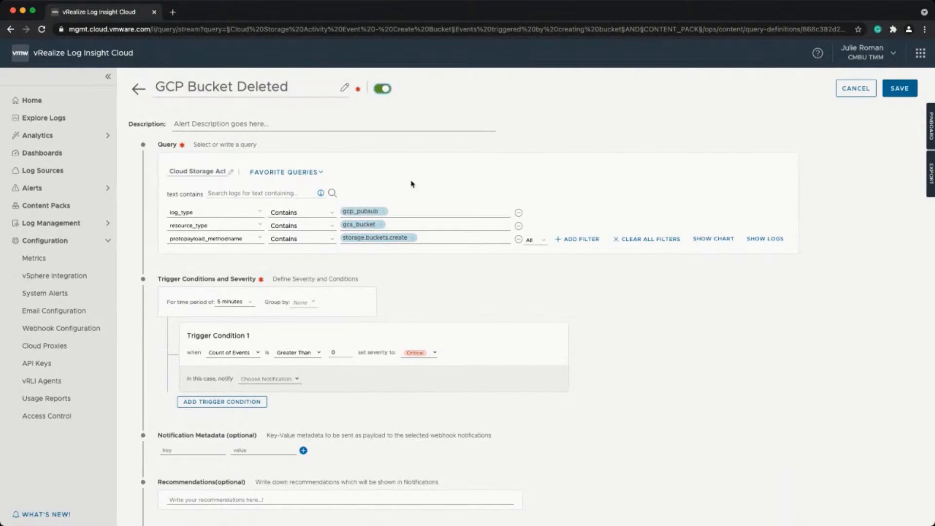
scroll(412, 184, "down", 2)
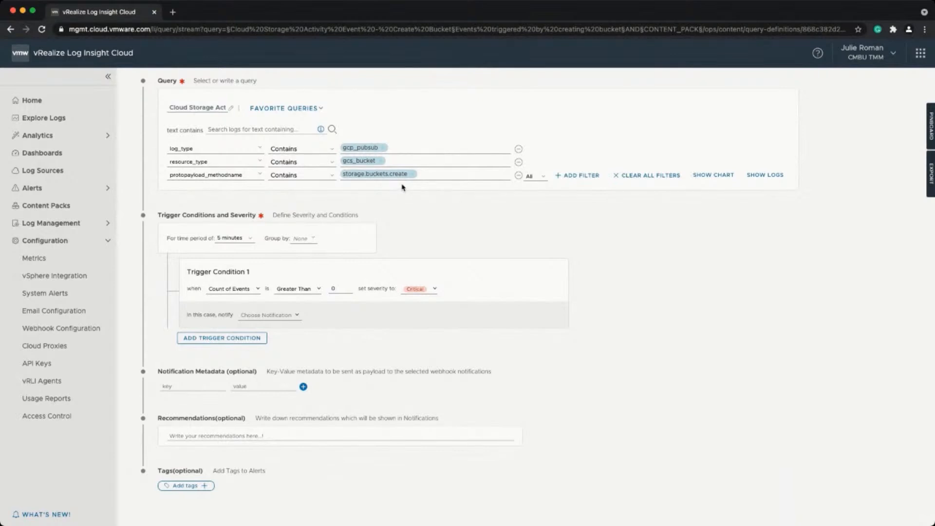
Set Trigger Condition 1 to threshold 1 with Info severity, notifying Field Demo Alerts.
left_click(347, 288)
left_click(434, 290)
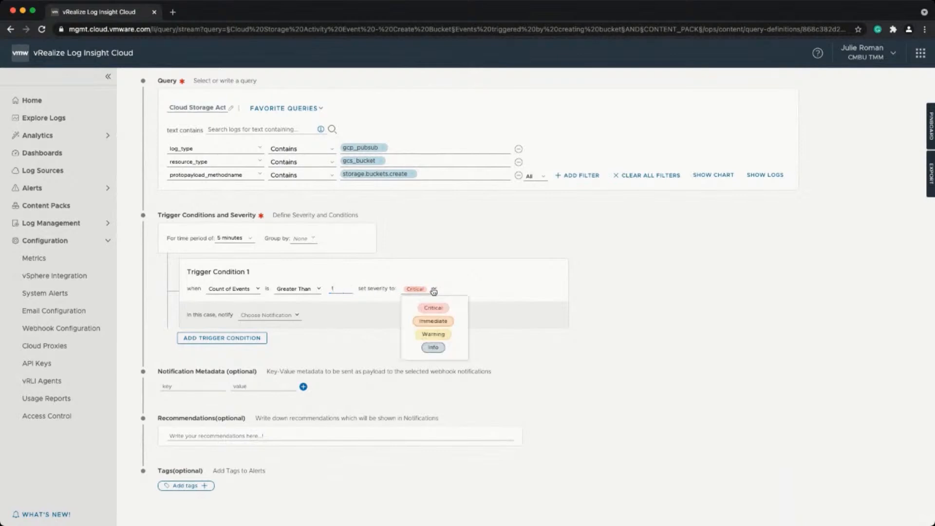
left_click(433, 347)
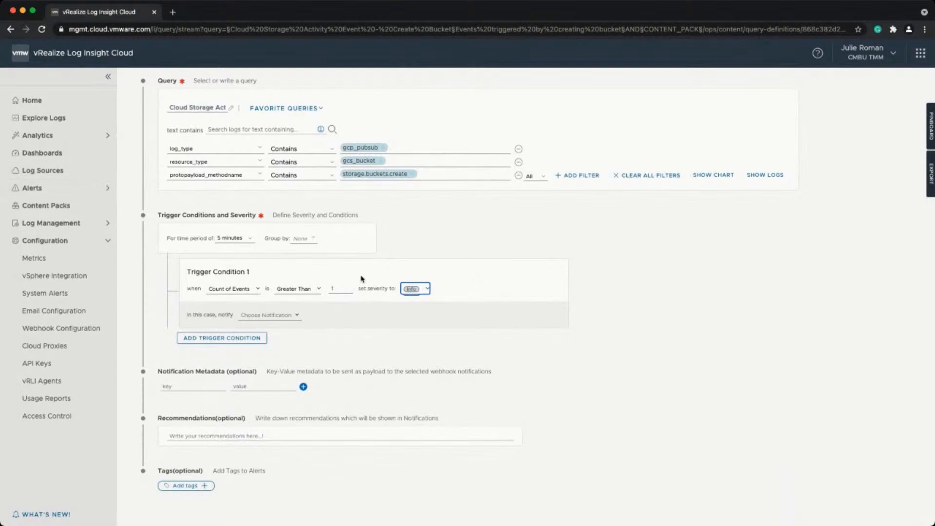
left_click(294, 316)
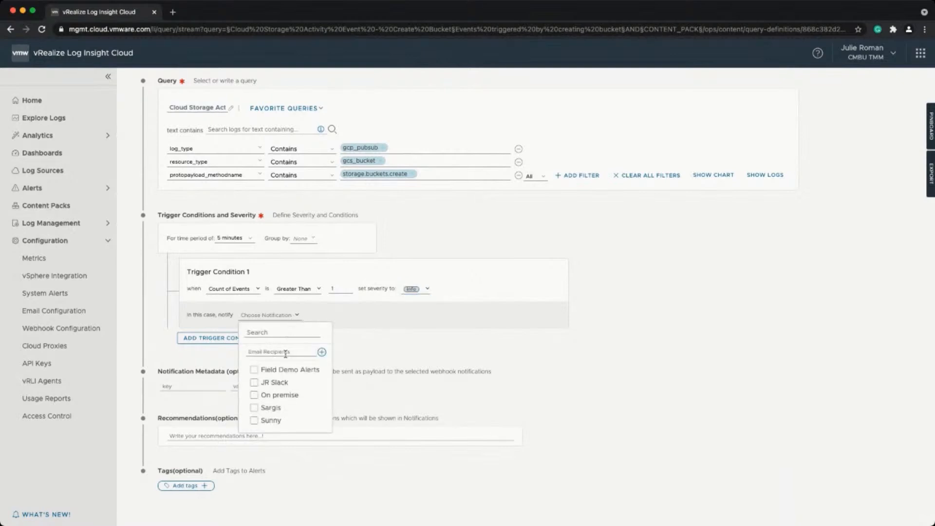
left_click(255, 370)
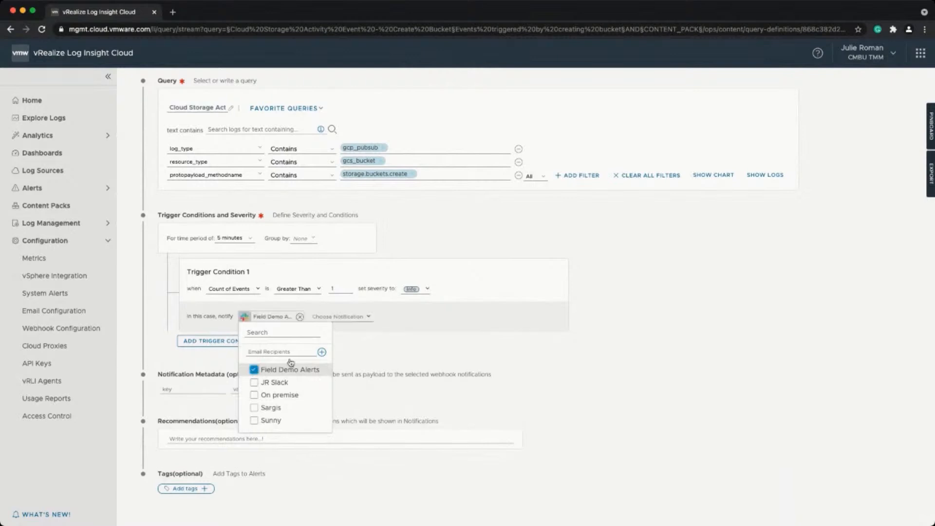
left_click(459, 330)
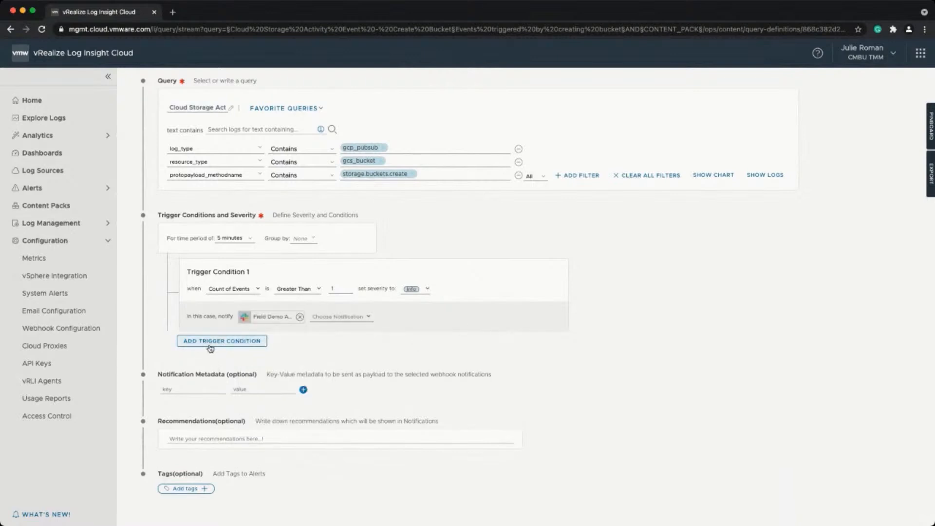
left_click(210, 344)
Set Trigger Condition 2's threshold to 2 with Immediate severity.
left_click(337, 369)
key("BackSpace")
type("2")
left_click(417, 370)
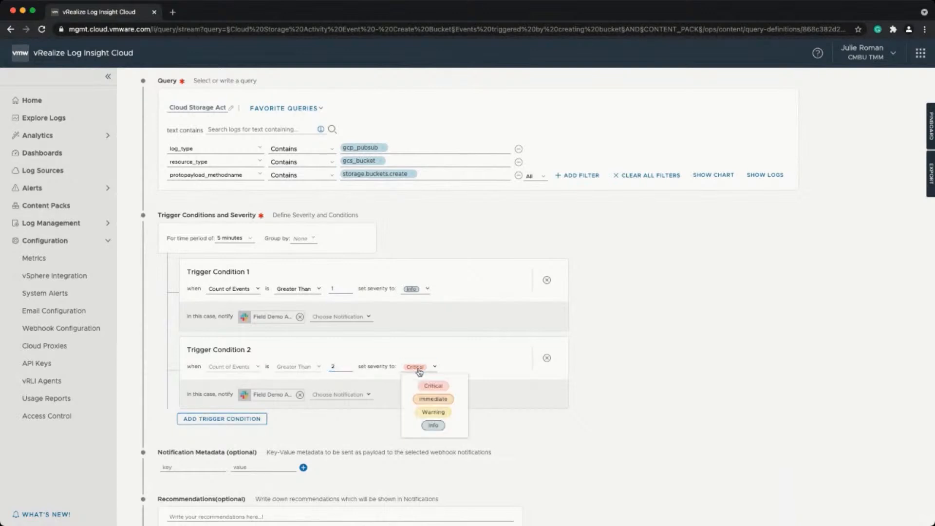
left_click(433, 399)
Add an e-mail recipient to the second trigger's notifications.
left_click(369, 393)
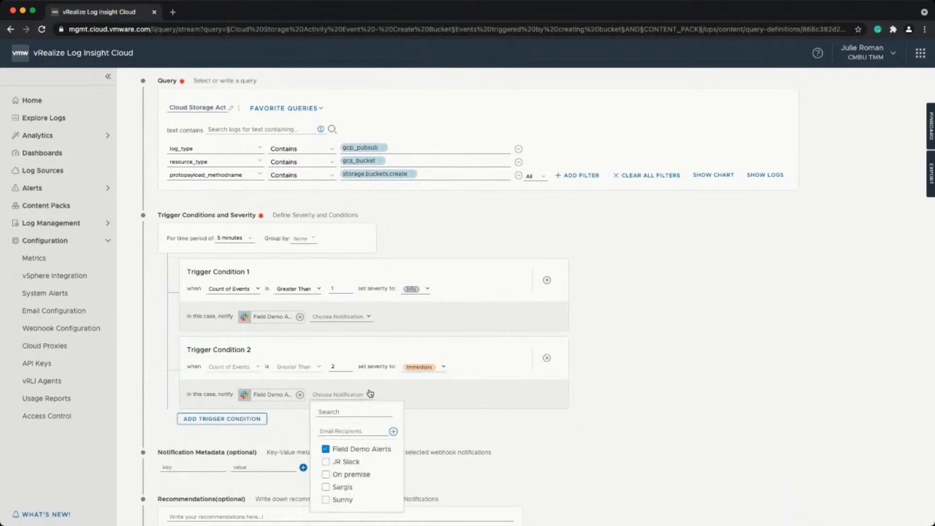
left_click(372, 430)
left_click(391, 435)
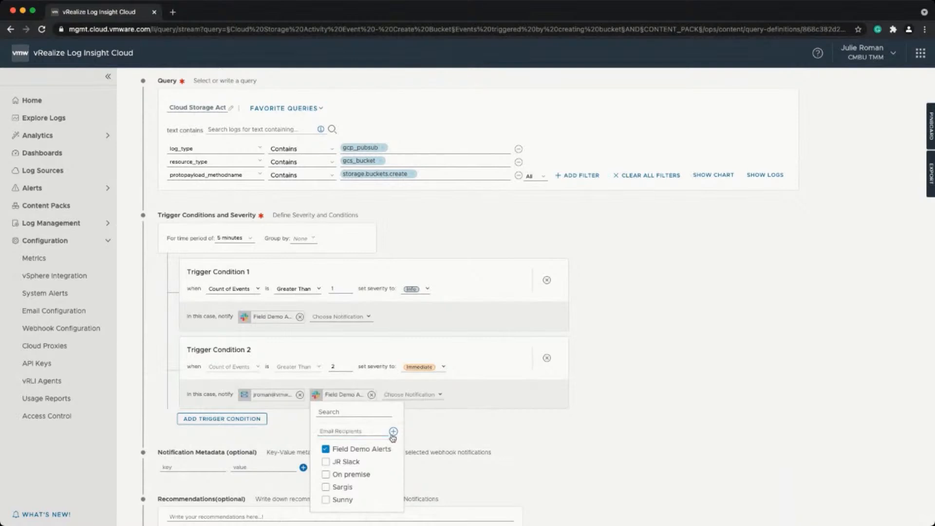
left_click(489, 438)
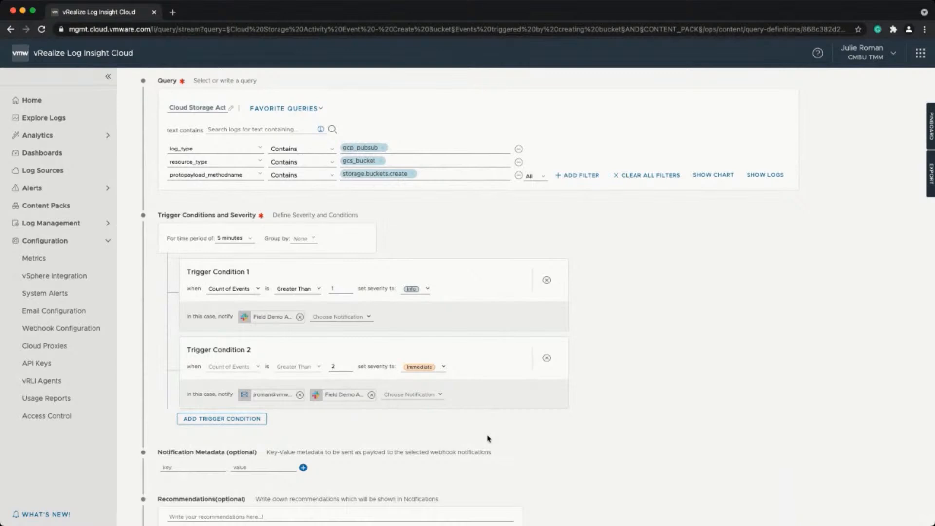
scroll(489, 438, "down", 1)
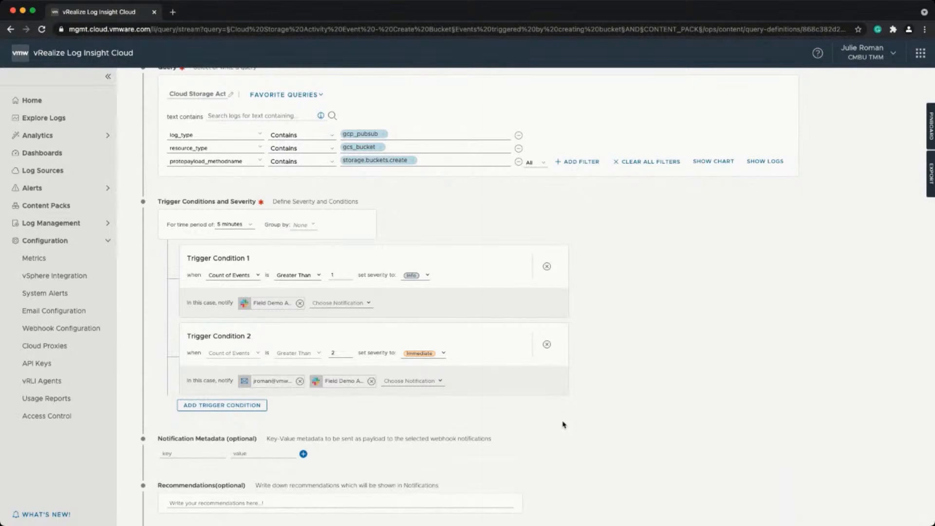
Review both trigger conditions and save the GCP Bucket Deleted alert.
scroll(563, 425, "down", 3)
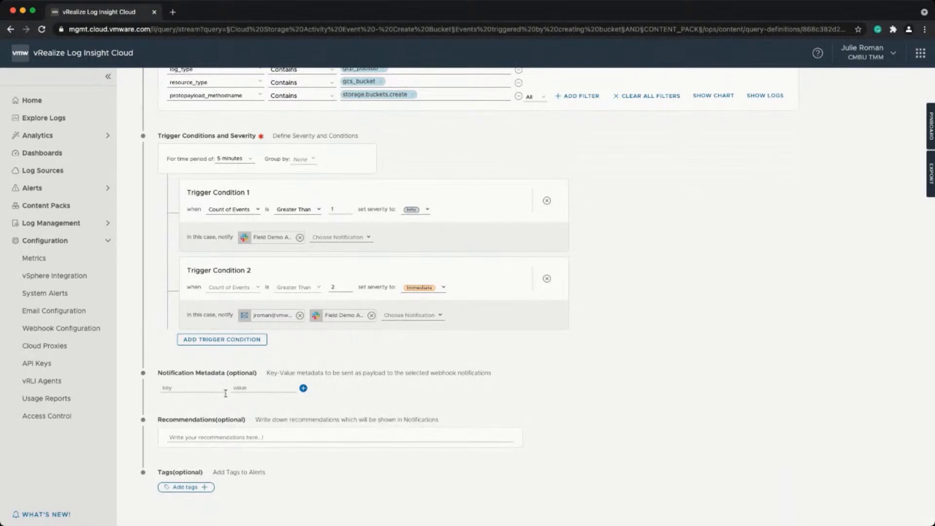
left_click(238, 435)
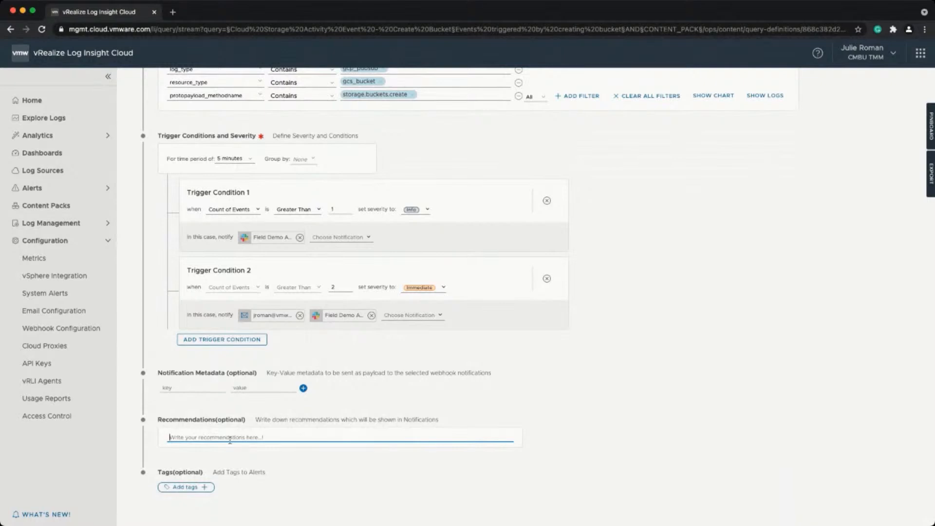
scroll(229, 446, "up", 3)
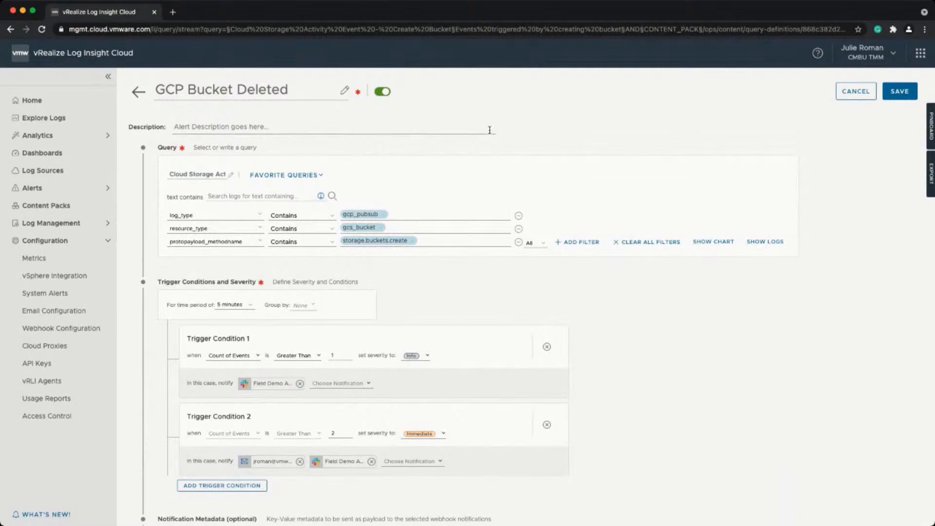
left_click(893, 93)
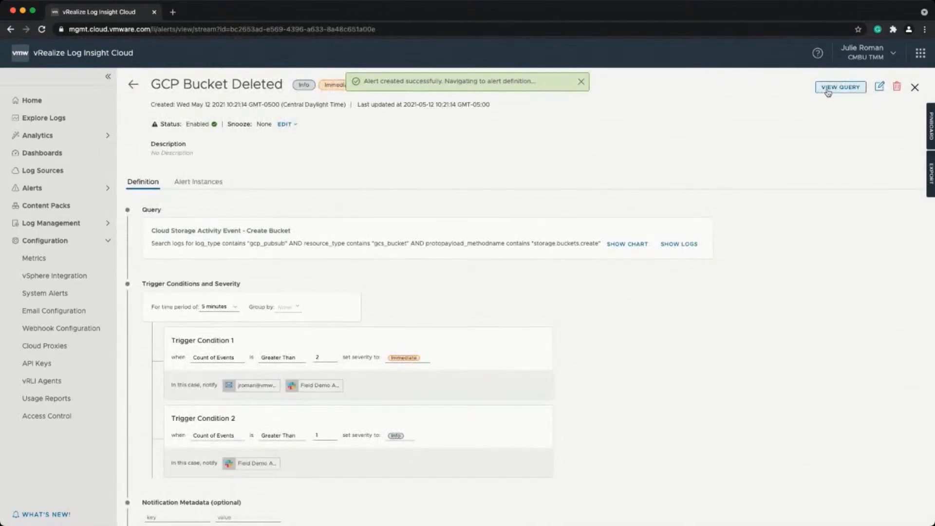
Expand the Alerts section in the left sidebar.
left_click(52, 187)
List triggered alerts from the last 24 hours, filtered to Critical and Immediate severity.
left_click(56, 209)
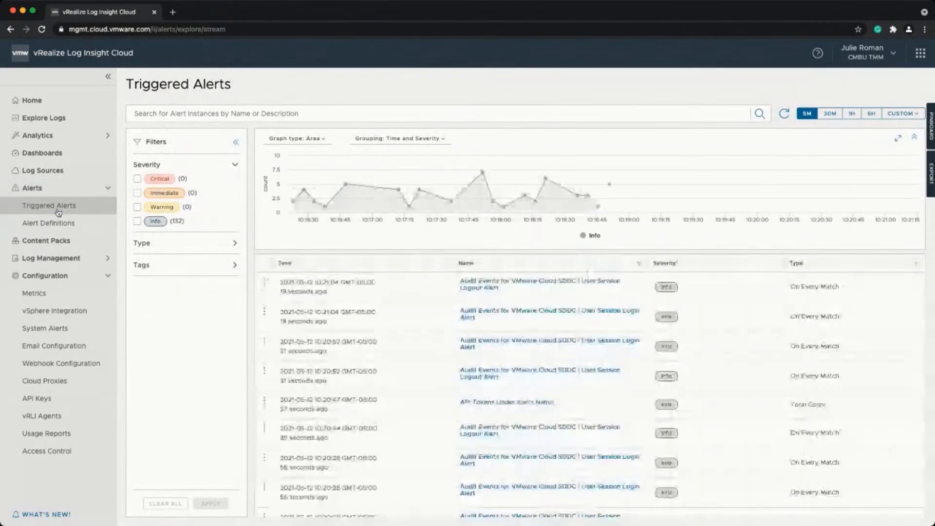
mouse_move(312, 215)
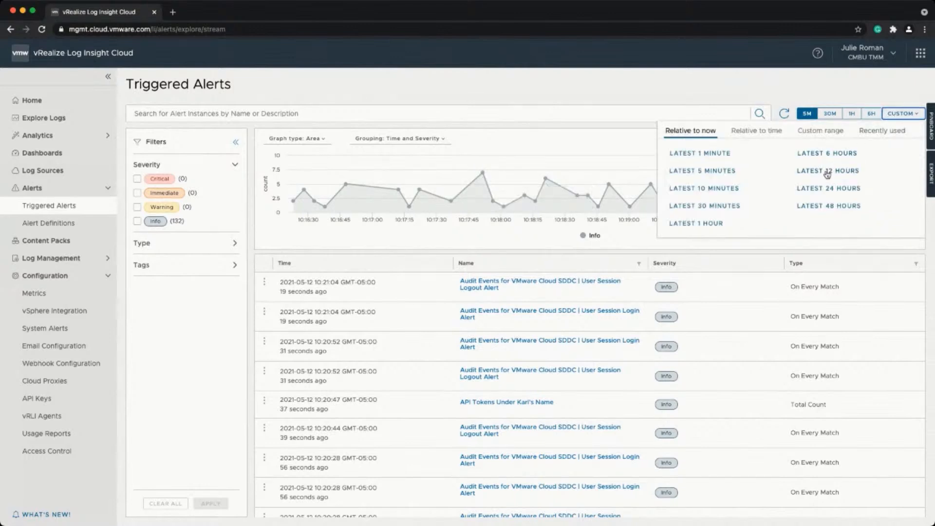
left_click(822, 188)
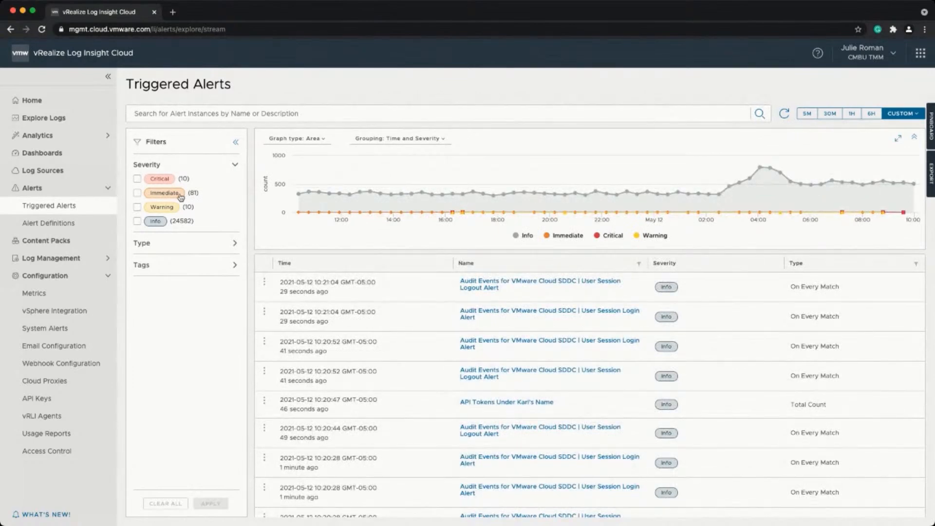
left_click(137, 193)
left_click(137, 179)
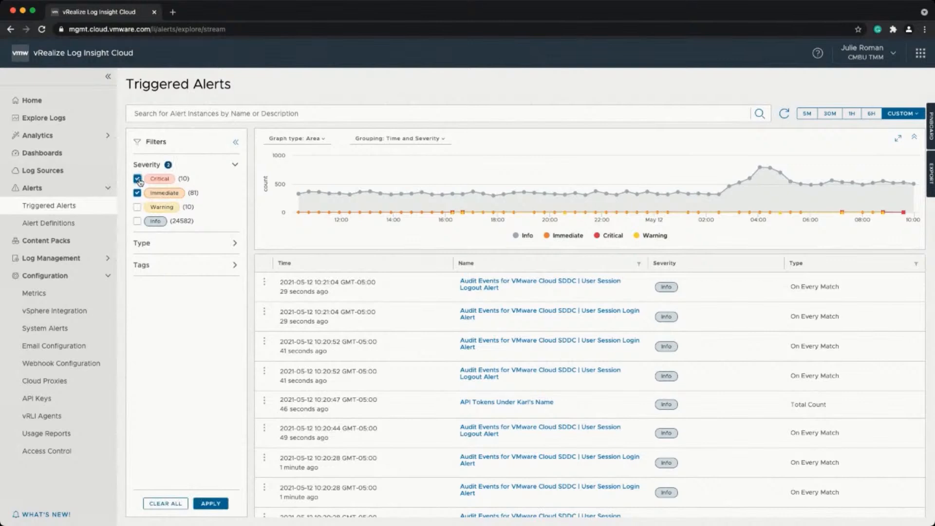
left_click(212, 505)
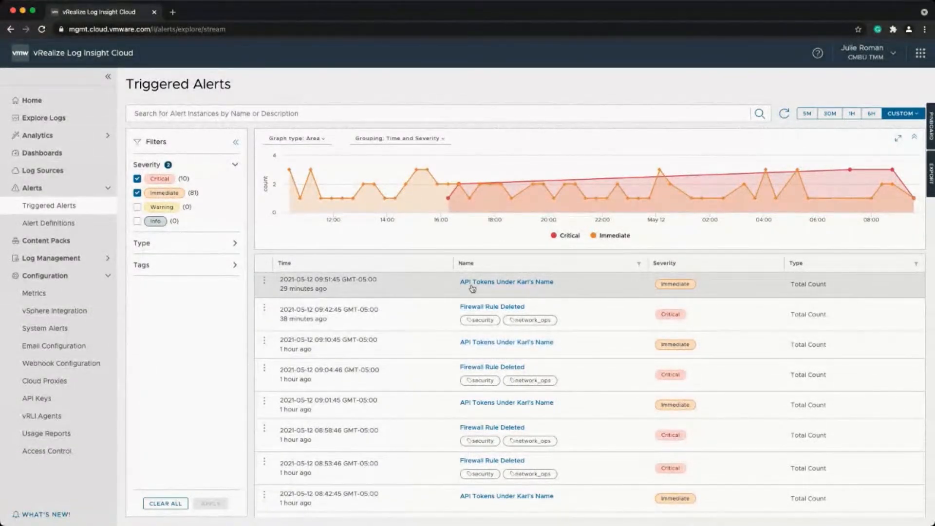
Review the API Tokens alert details, close the panel, and go to Explore Logs.
left_click(517, 285)
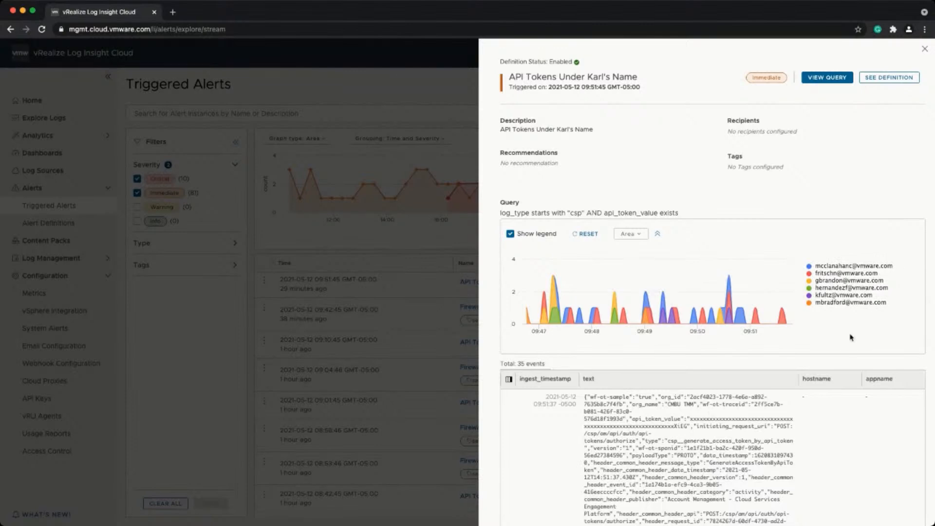
scroll(851, 337, "down", 1)
scroll(851, 335, "down", 2)
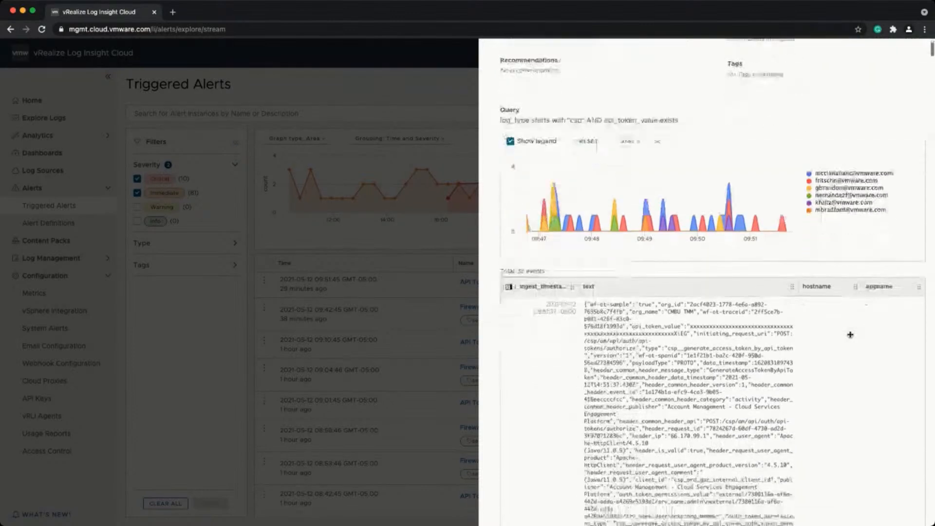
scroll(850, 334, "up", 3)
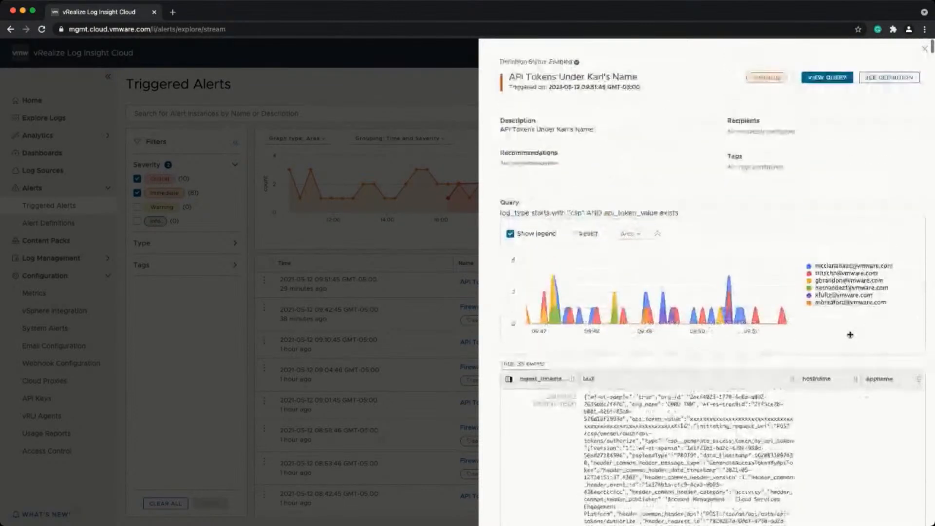
left_click(923, 49)
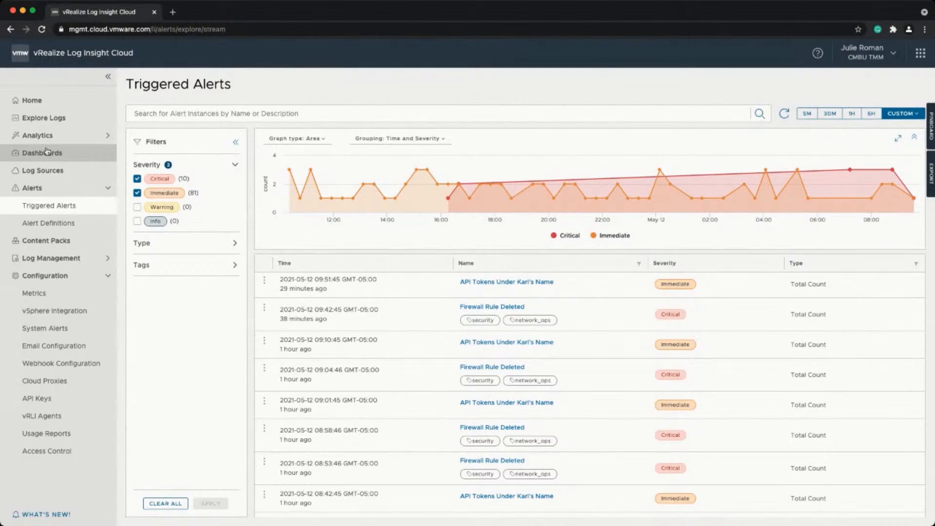
left_click(43, 117)
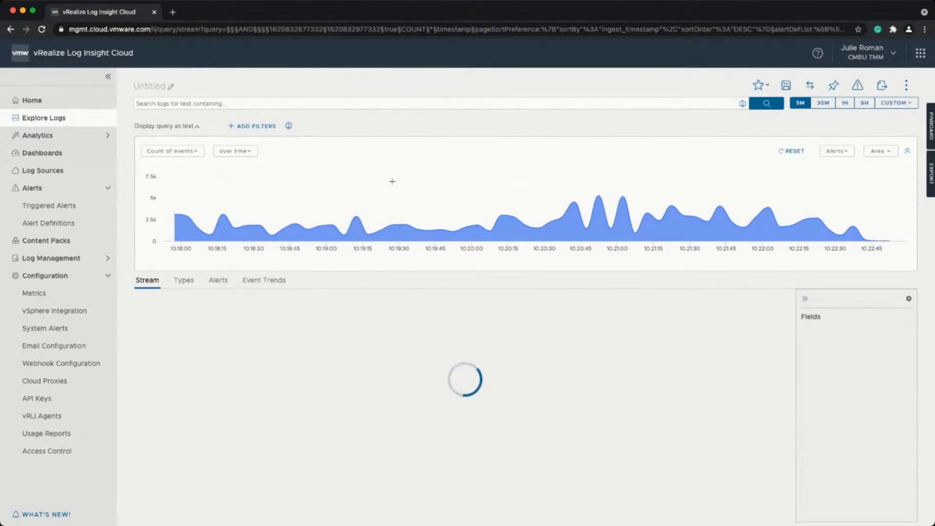
Filter the log stream to log_type starting with 'aws' and run the search.
left_click(264, 128)
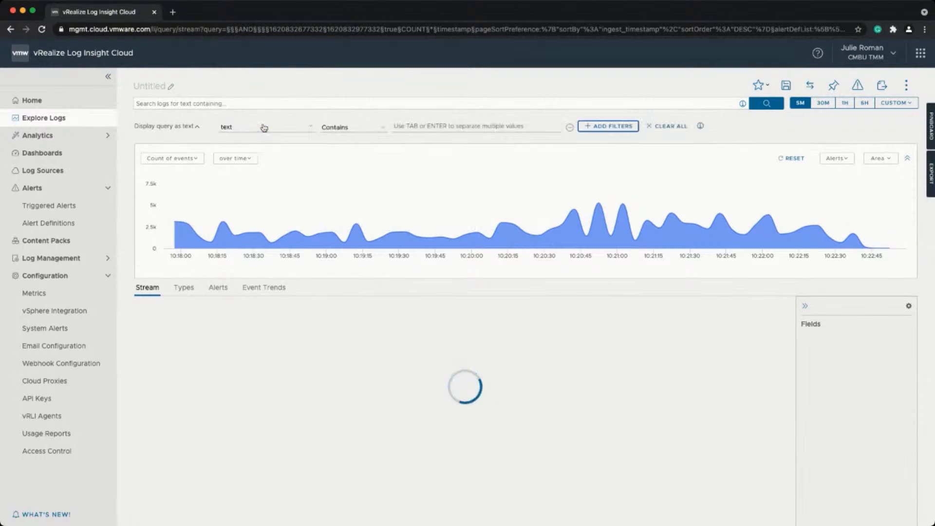
left_click(300, 130)
type("log")
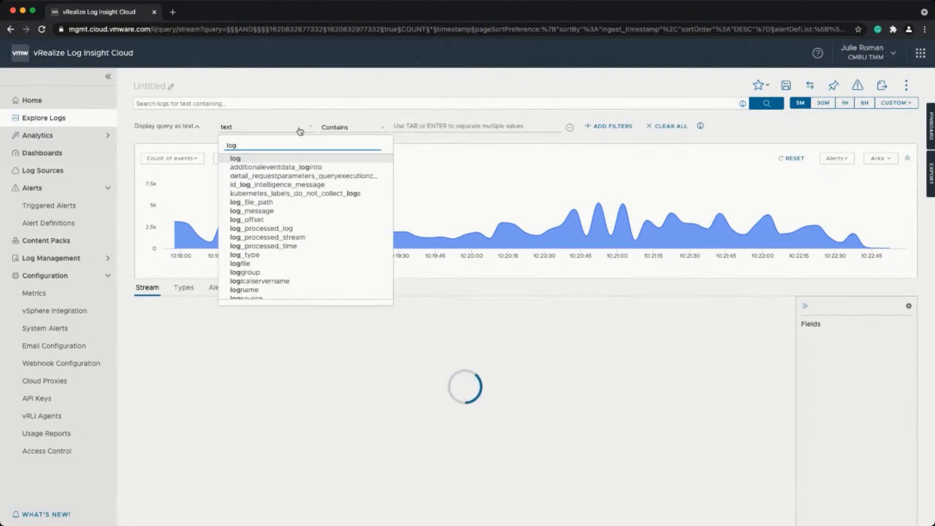
type("_type")
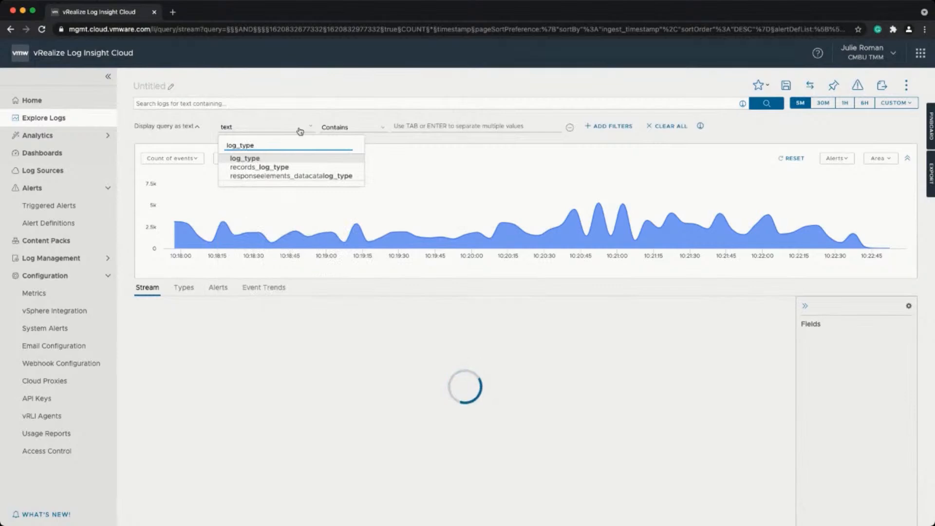
left_click(293, 159)
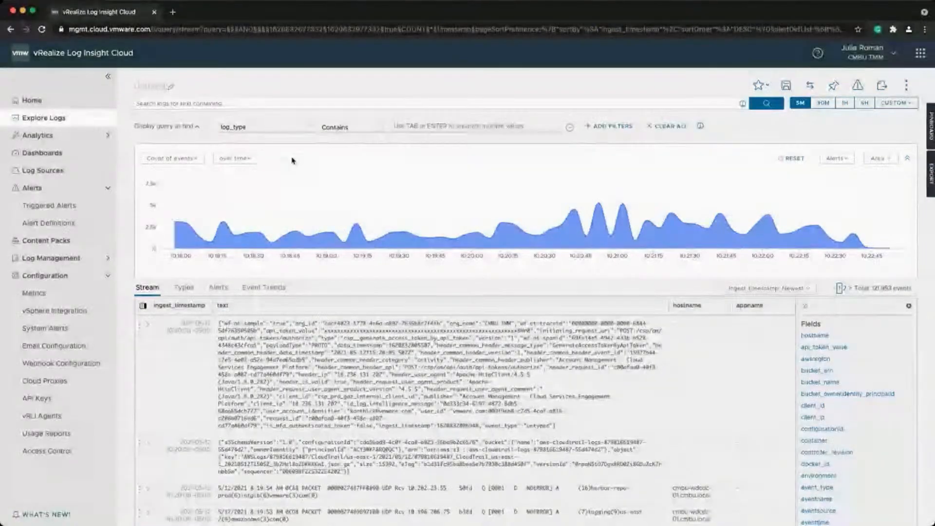
left_click(367, 149)
left_click(403, 126)
type("aws")
left_click(757, 105)
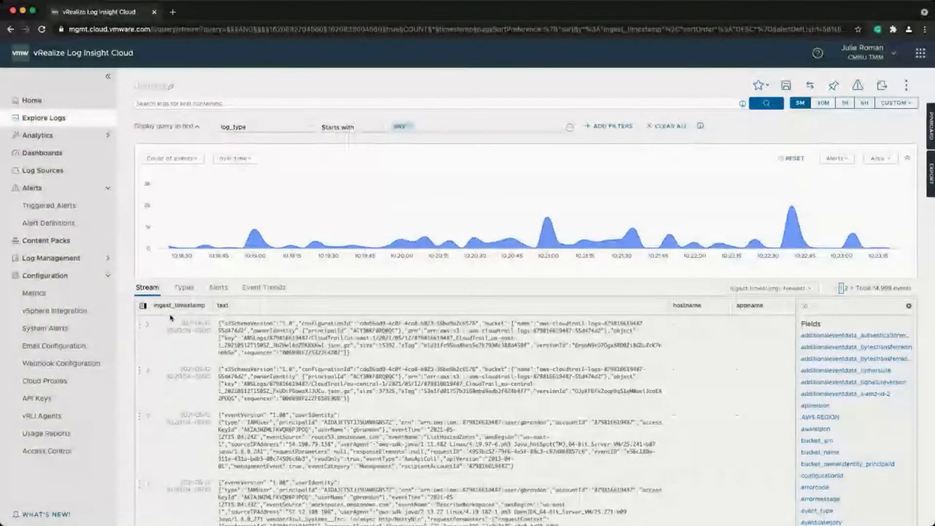
Expand the first event to inspect its fields.
left_click(147, 324)
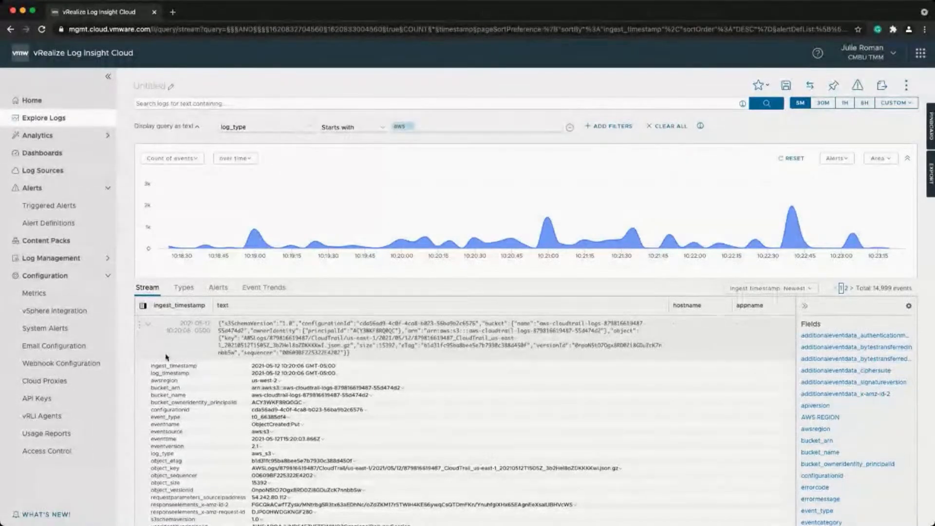
scroll(166, 357, "down", 1)
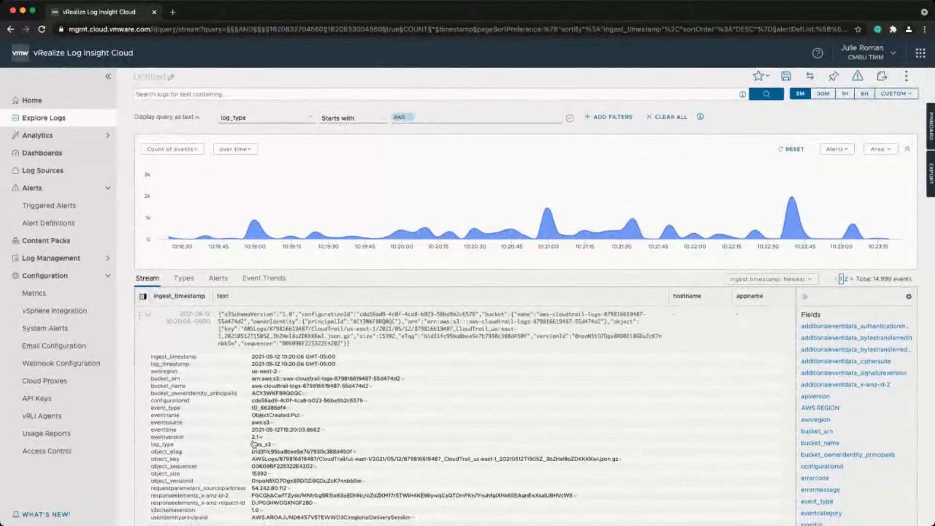
scroll(203, 412, "up", 1)
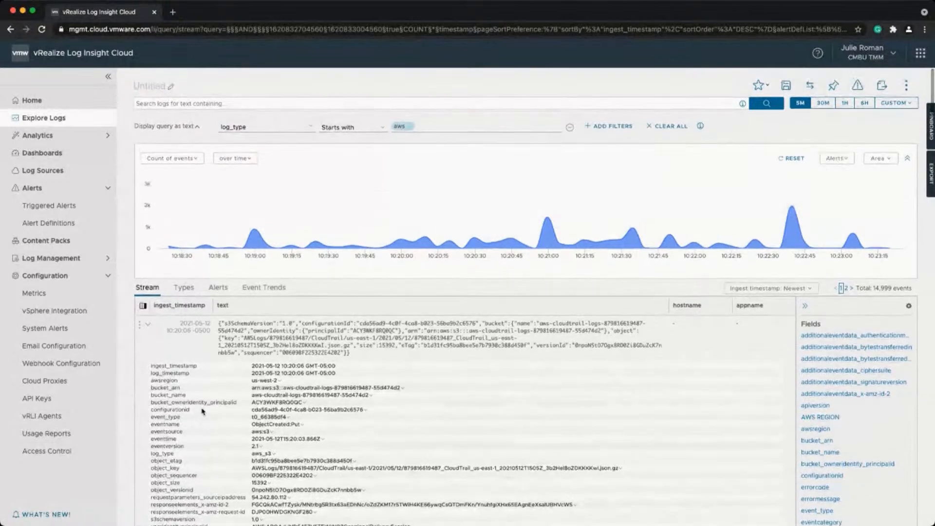
left_click(252, 161)
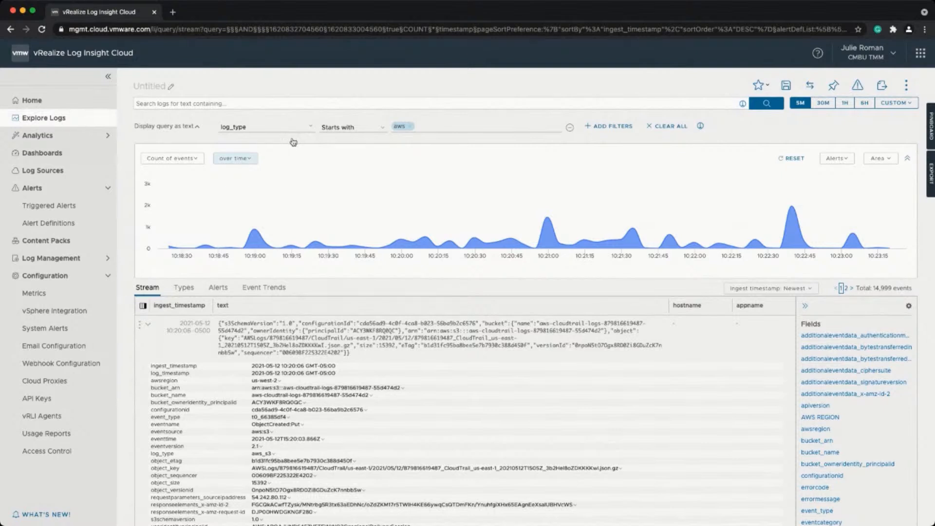
Widen the range to 30 minutes and add log_type to the chart grouping.
left_click(823, 103)
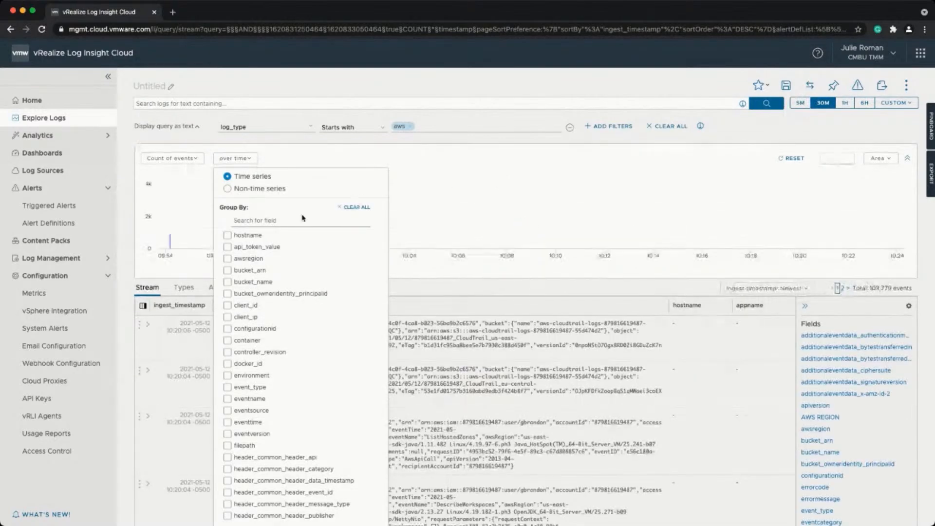
left_click(268, 220)
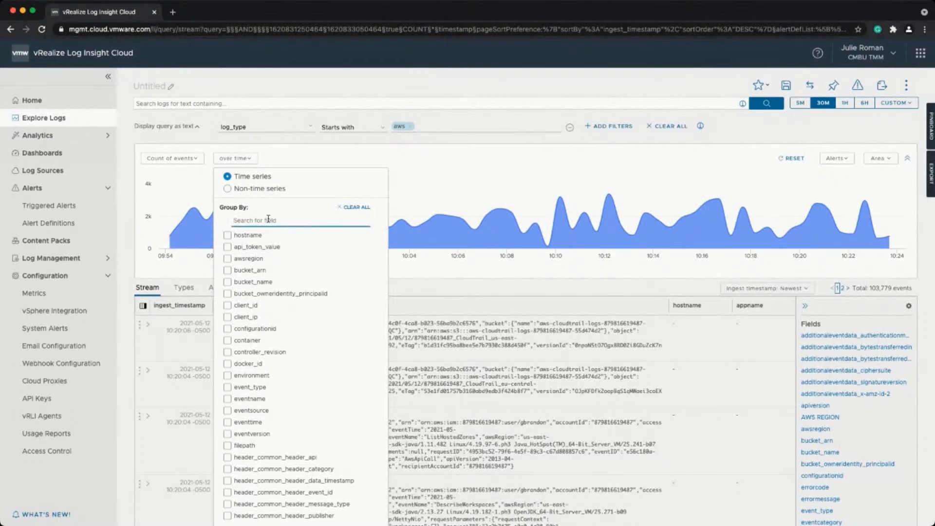
type("log_type")
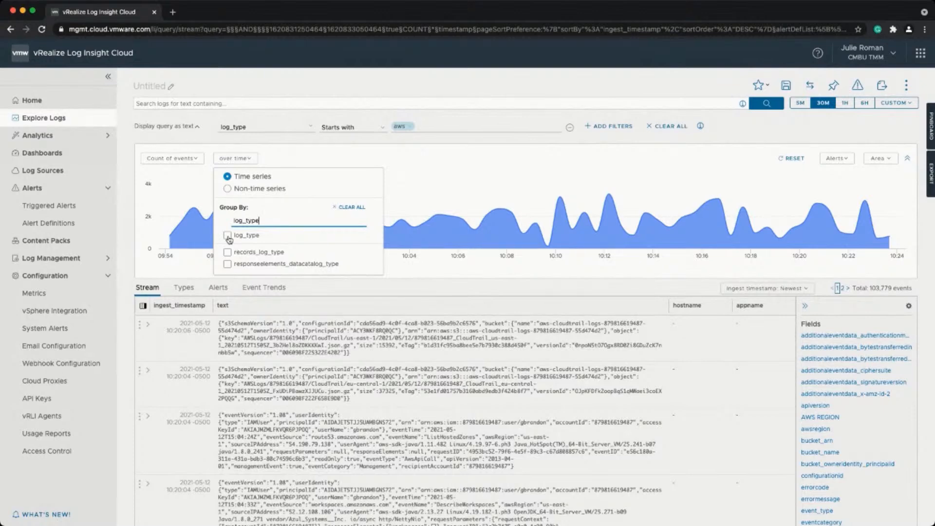
left_click(227, 235)
left_click(228, 237)
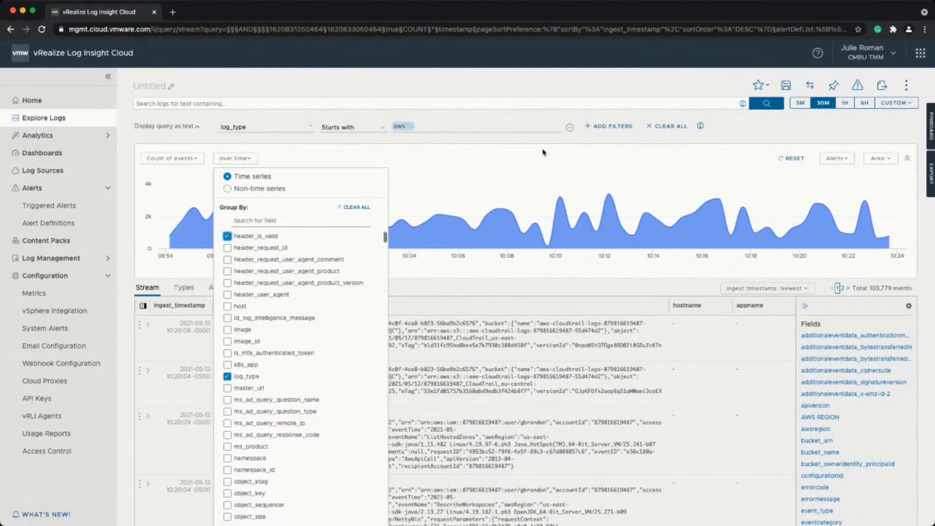
left_click(544, 153)
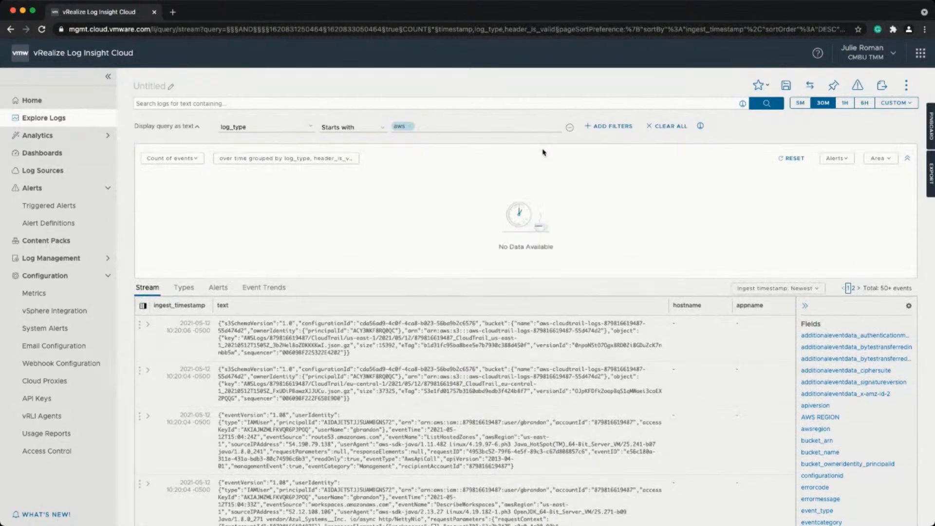
Remove header_is_valid from the grouping so the chart groups by log_type alone.
left_click(345, 164)
left_click(294, 219)
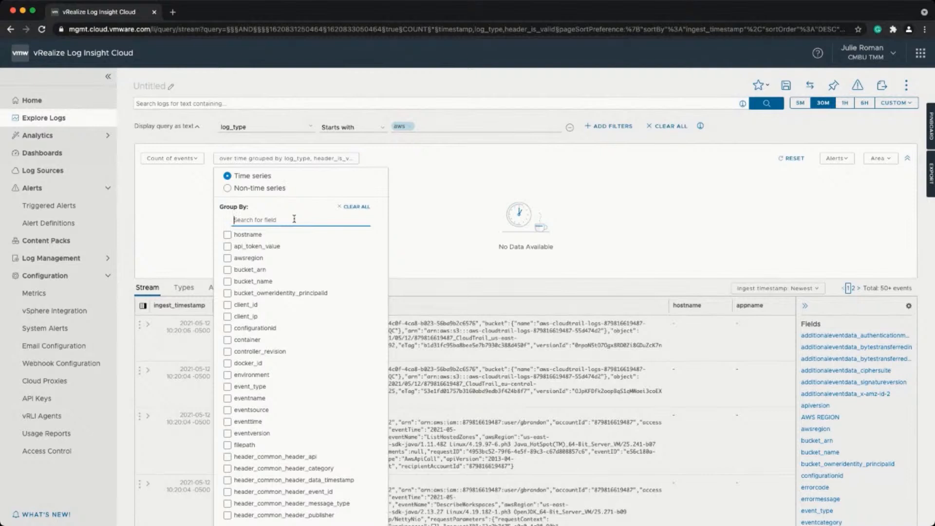
type("hea")
left_click(229, 329)
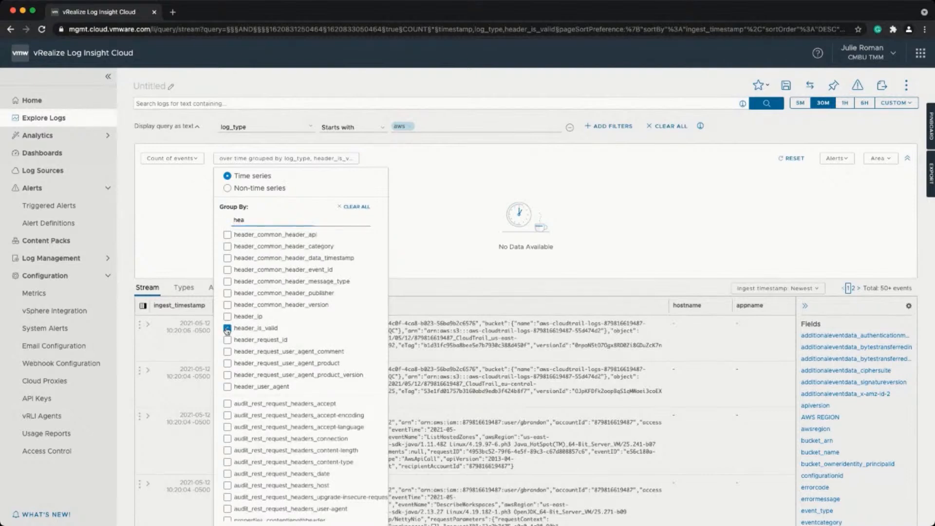
left_click(227, 331)
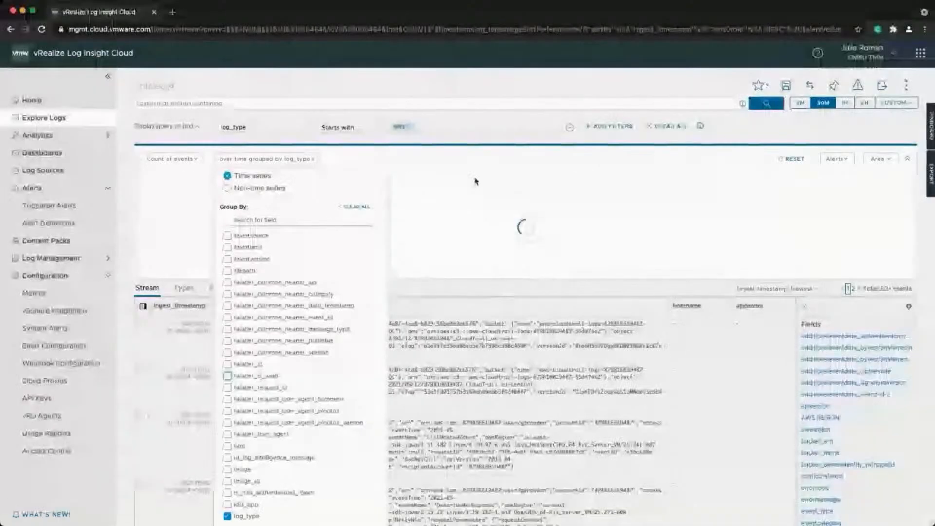
left_click(476, 181)
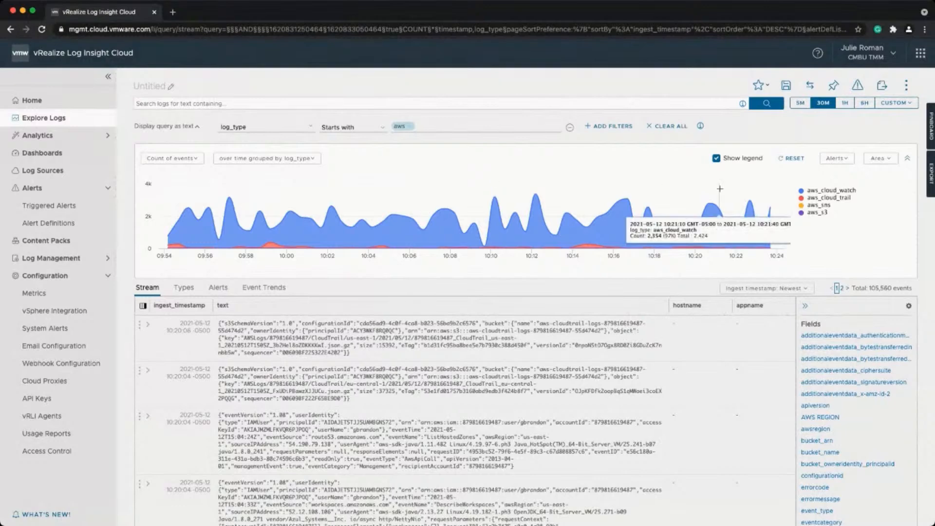
Widen the range to the last 6 hours and open the Save Query dialog.
left_click(863, 104)
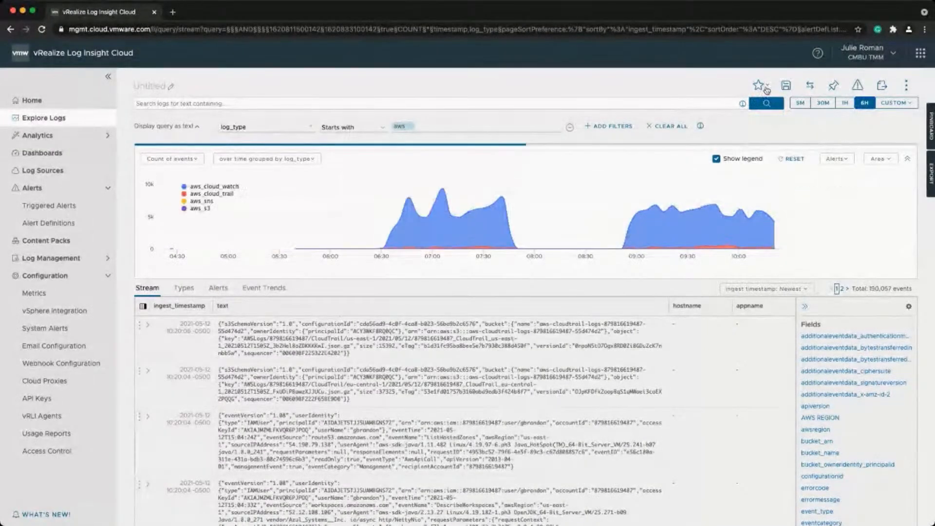
left_click(906, 87)
left_click(809, 129)
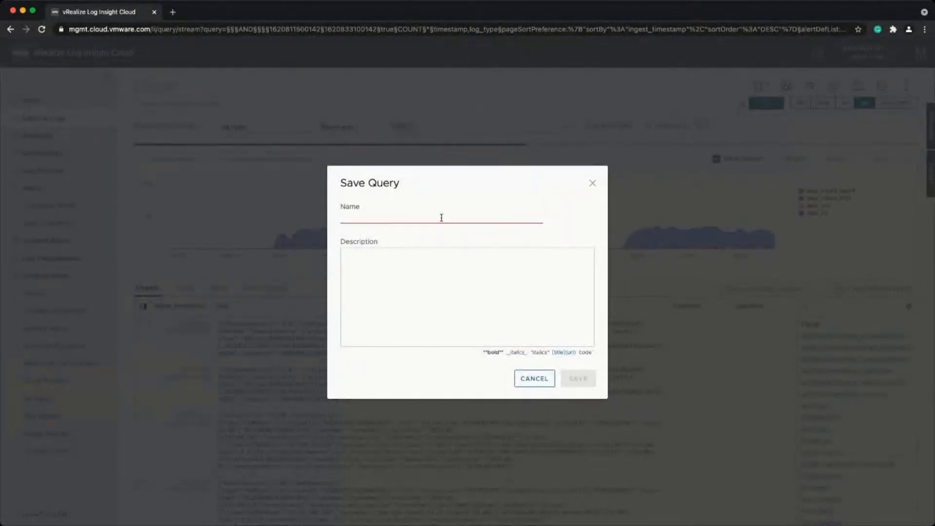
Save the query as 'AWS Logs by Type' and go to the dashboard list.
type("AWS Logs by TYpe")
key("BackSpace")
key("BackSpace")
key("BackSpace")
type("ype")
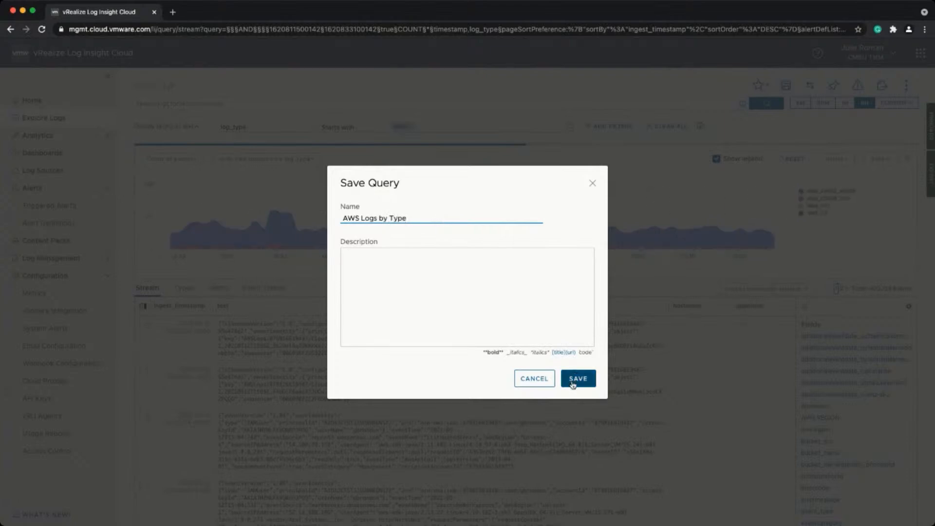
left_click(573, 384)
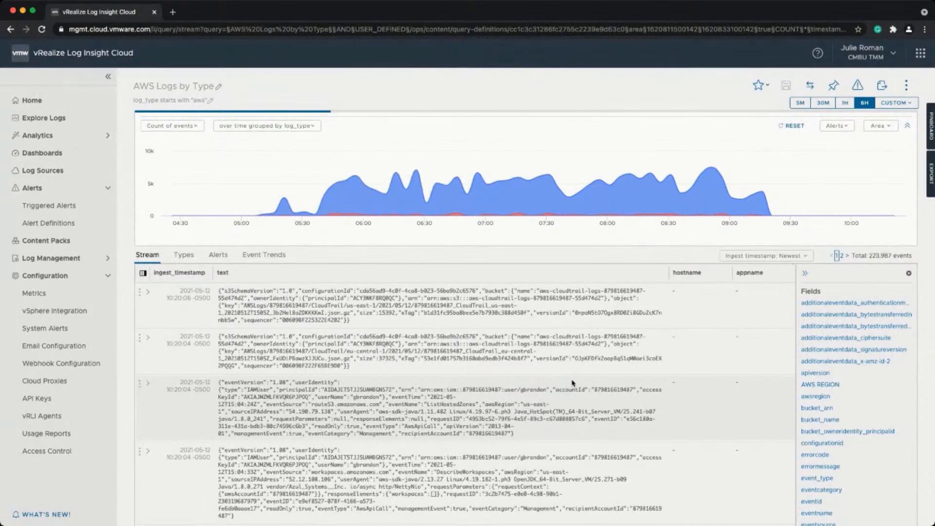
left_click(78, 156)
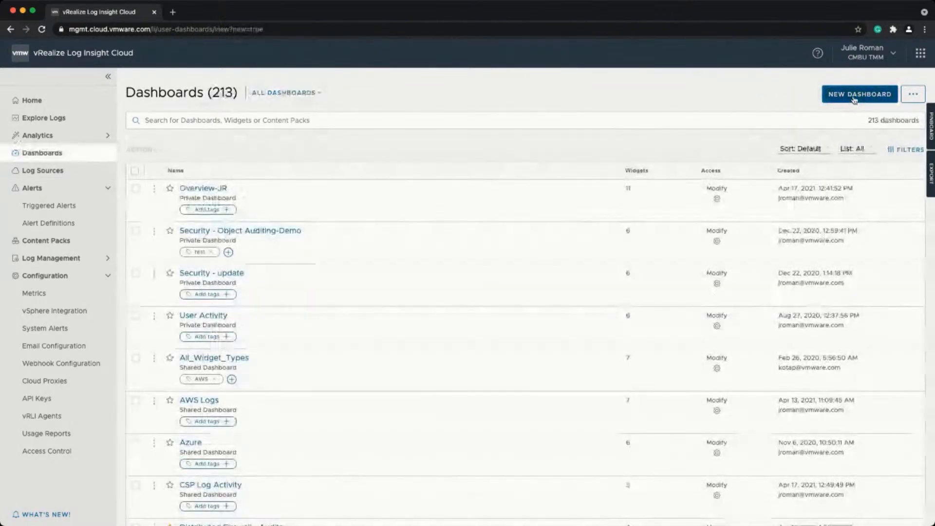
Start a new dashboard with six 'csp' query widgets, from Revoked API Tokens to User Logins.
left_click(856, 96)
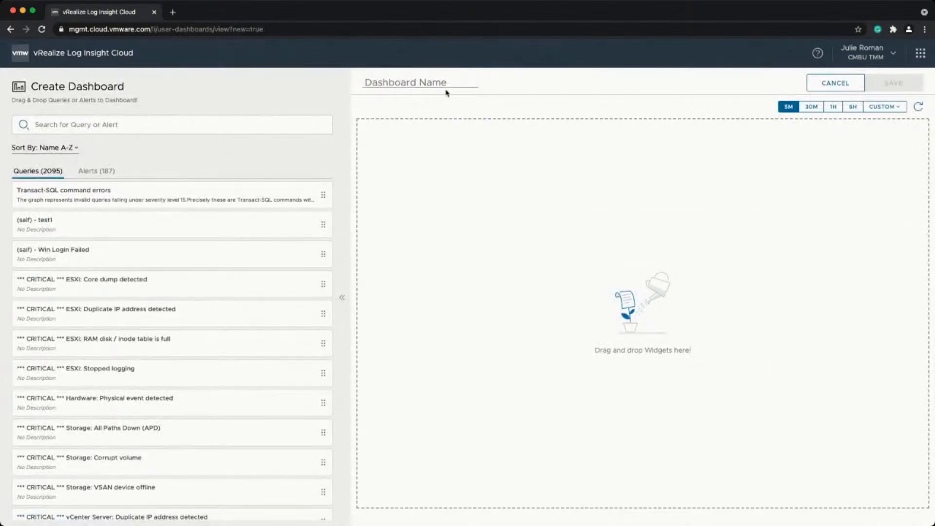
left_click(202, 120)
type("csp")
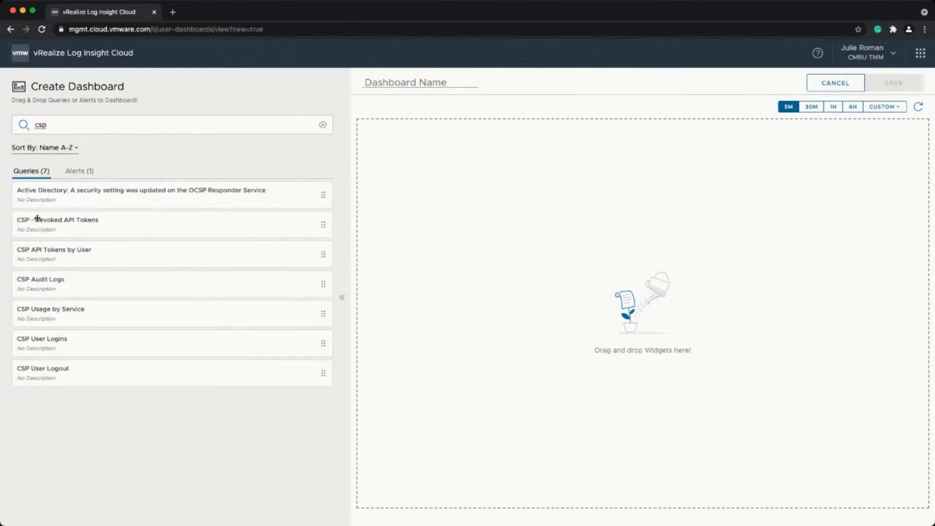
left_click_drag(38, 224, 374, 129)
left_click_drag(115, 257, 593, 129)
left_click_drag(202, 279, 506, 280)
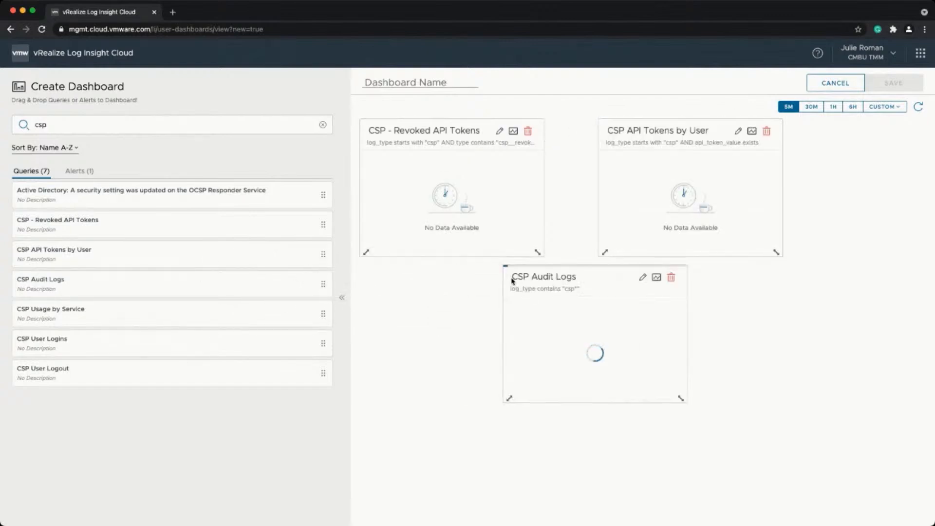
left_click_drag(603, 254, 556, 254)
left_click_drag(229, 311, 578, 326)
left_click_drag(252, 372, 799, 207)
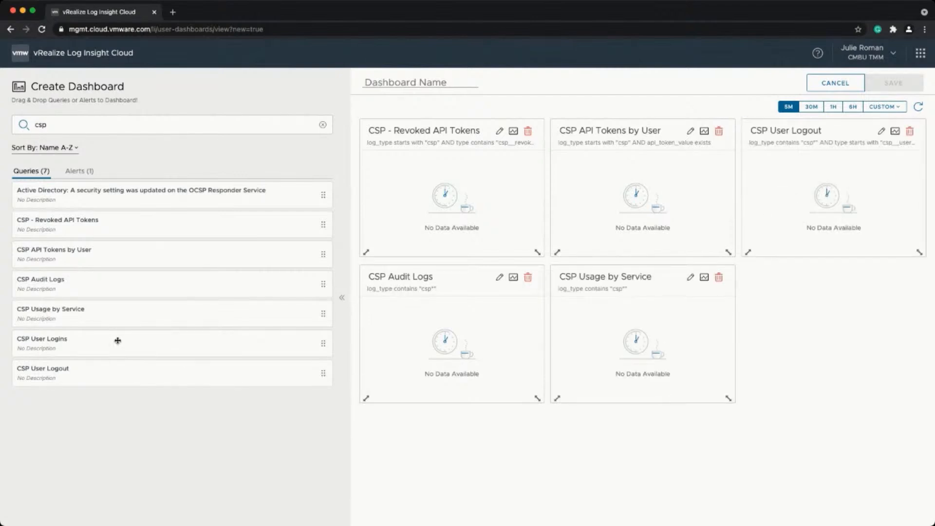
left_click_drag(118, 340, 793, 315)
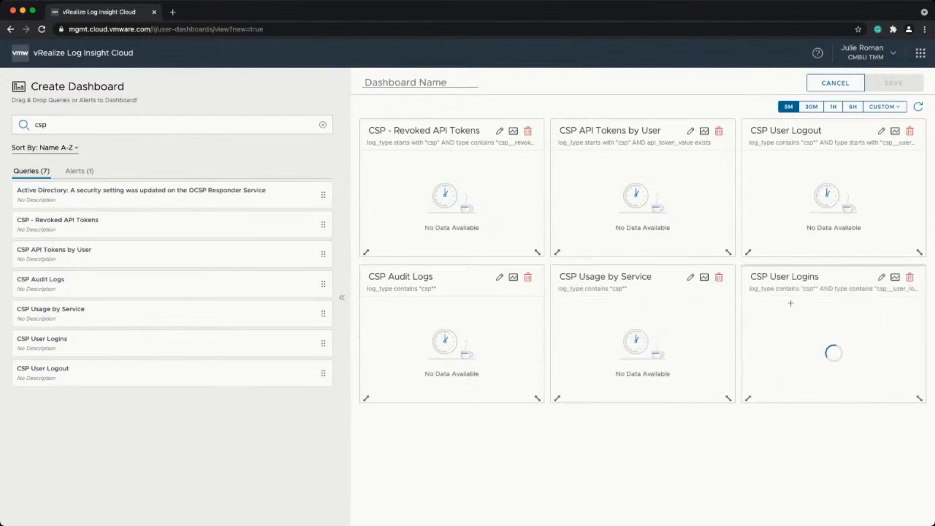
Name the dashboard 'JR CSP Logs' and save it.
left_click(447, 83)
type("JR CSP Logs")
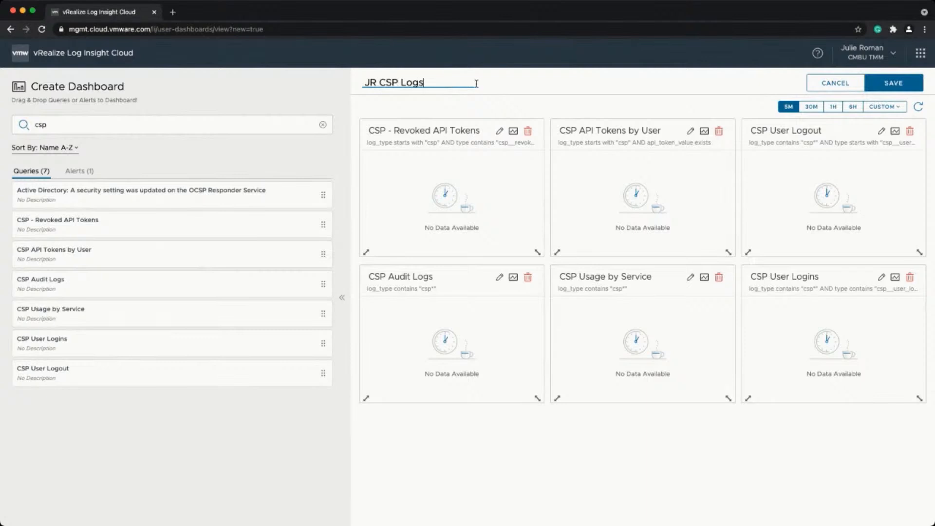
left_click(907, 84)
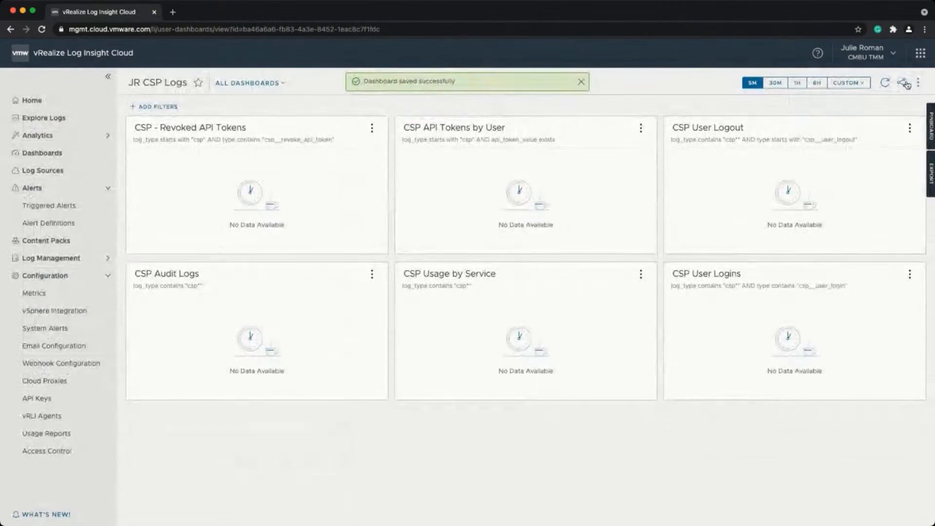
Show the last 6 hours on the dashboard and view the CSP Usage by Service log query.
left_click(809, 83)
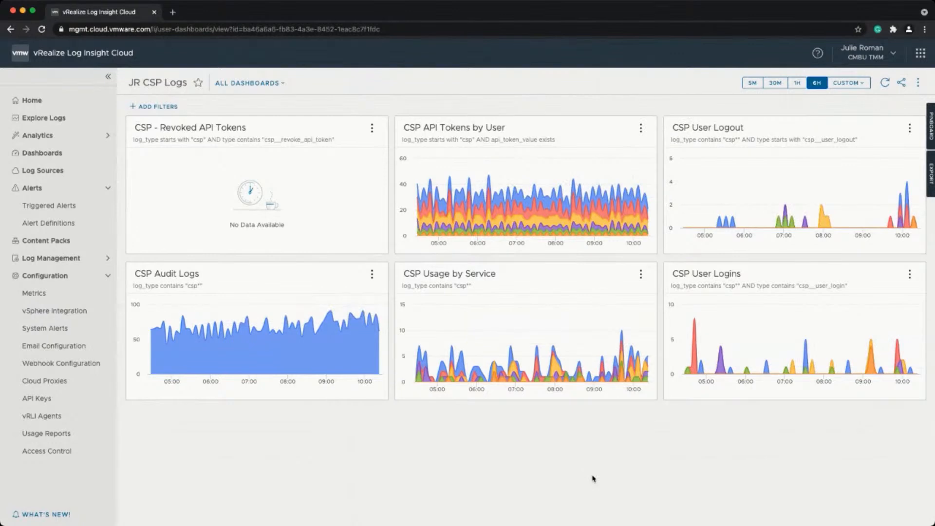
left_click(641, 274)
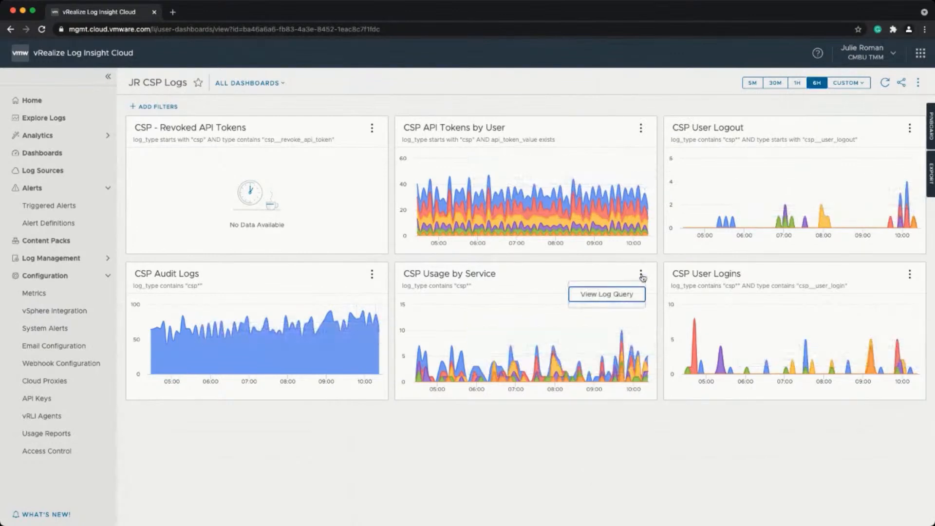
left_click(627, 294)
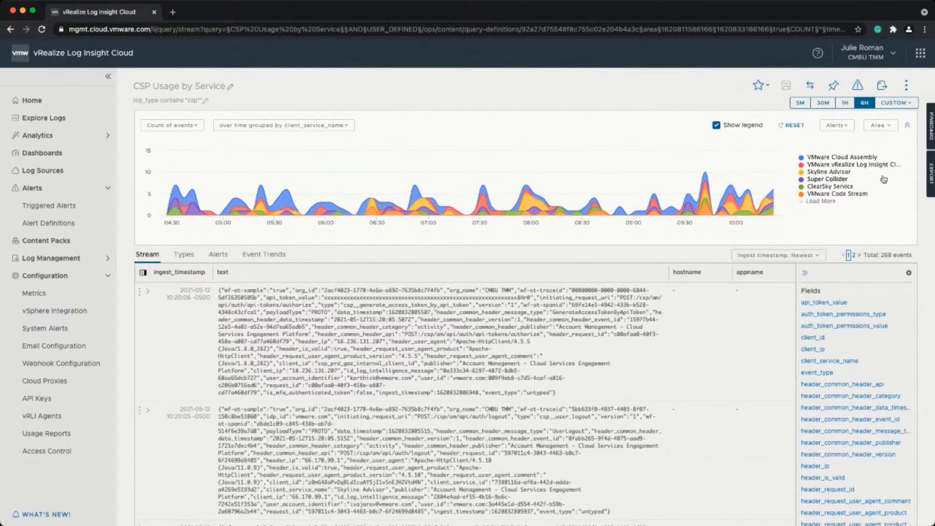
Expand the newest CSP Usage by Service event and review its fields and values.
left_click(149, 293)
scroll(315, 319, "down", 3)
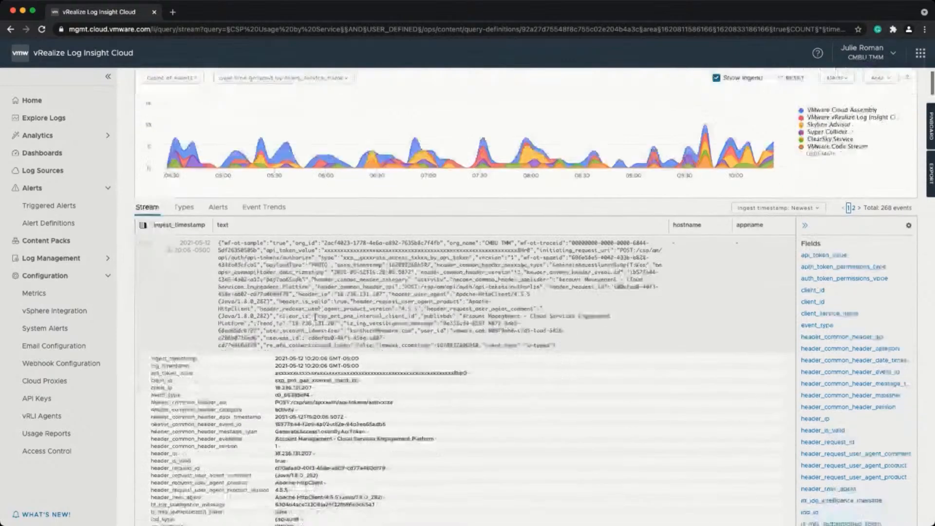
scroll(222, 379, "down", 2)
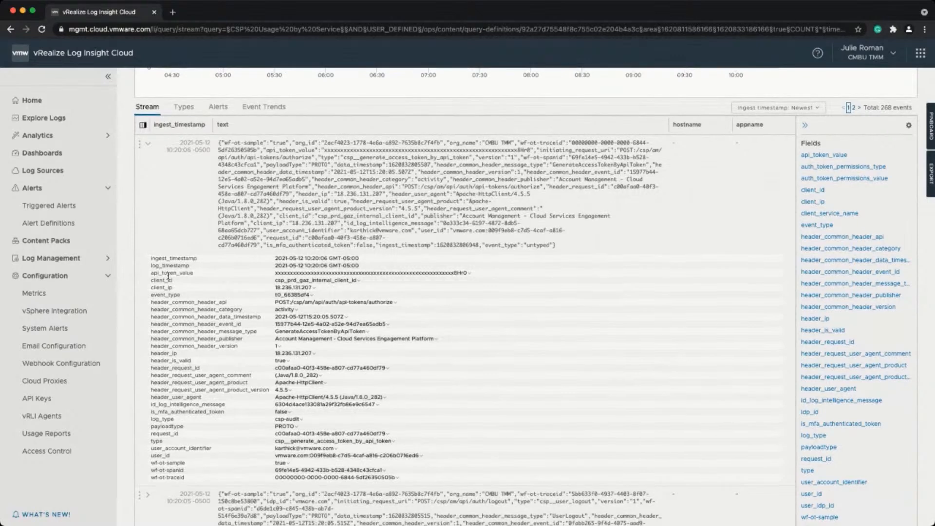
scroll(168, 276, "up", 3)
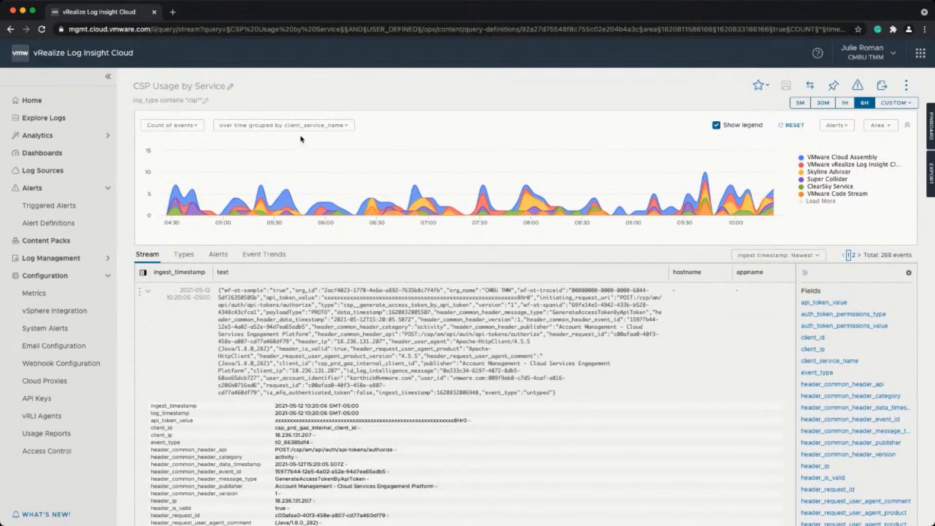
left_click(53, 136)
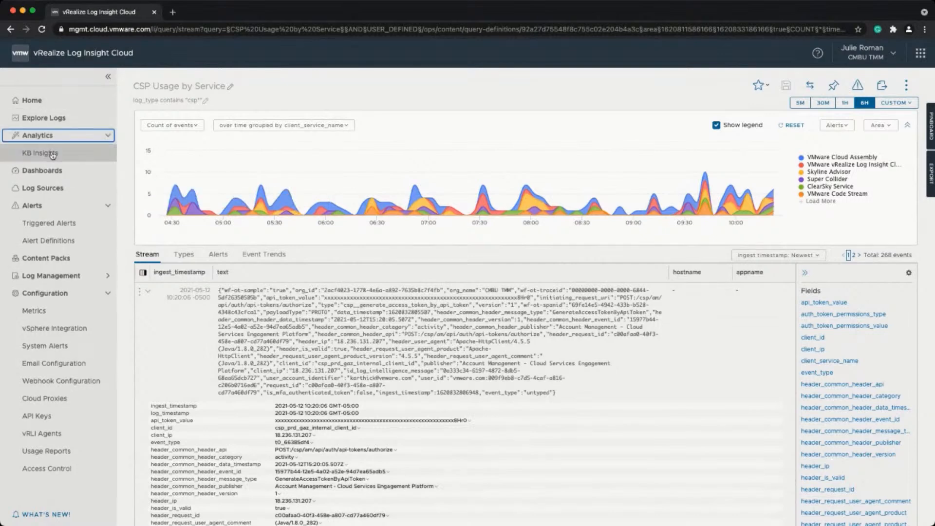
Open KB Insights and select the Vcenter Info VSAN Health SDDC-Datacenter insight.
left_click(53, 154)
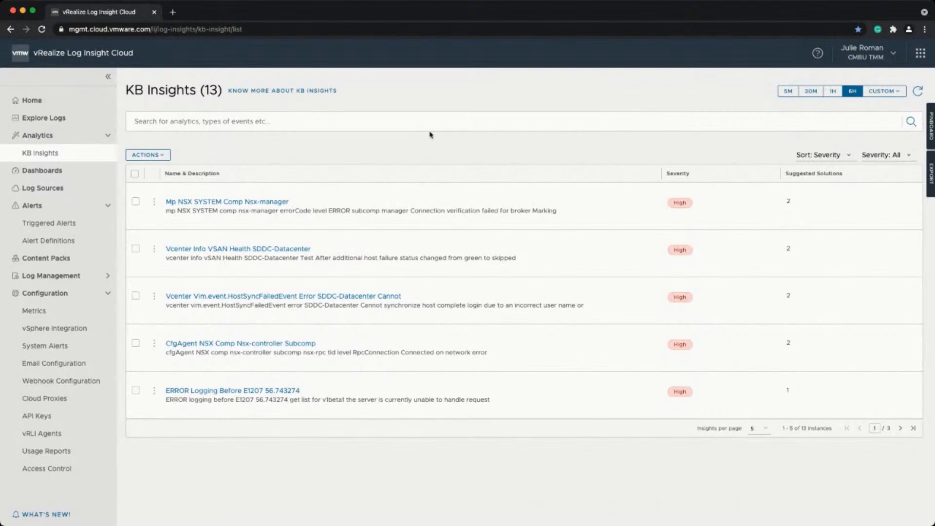
left_click(258, 249)
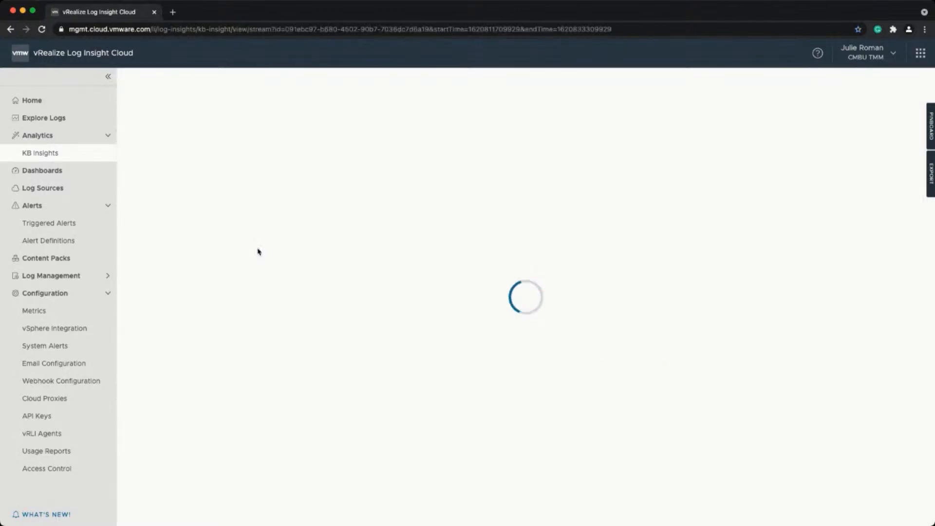